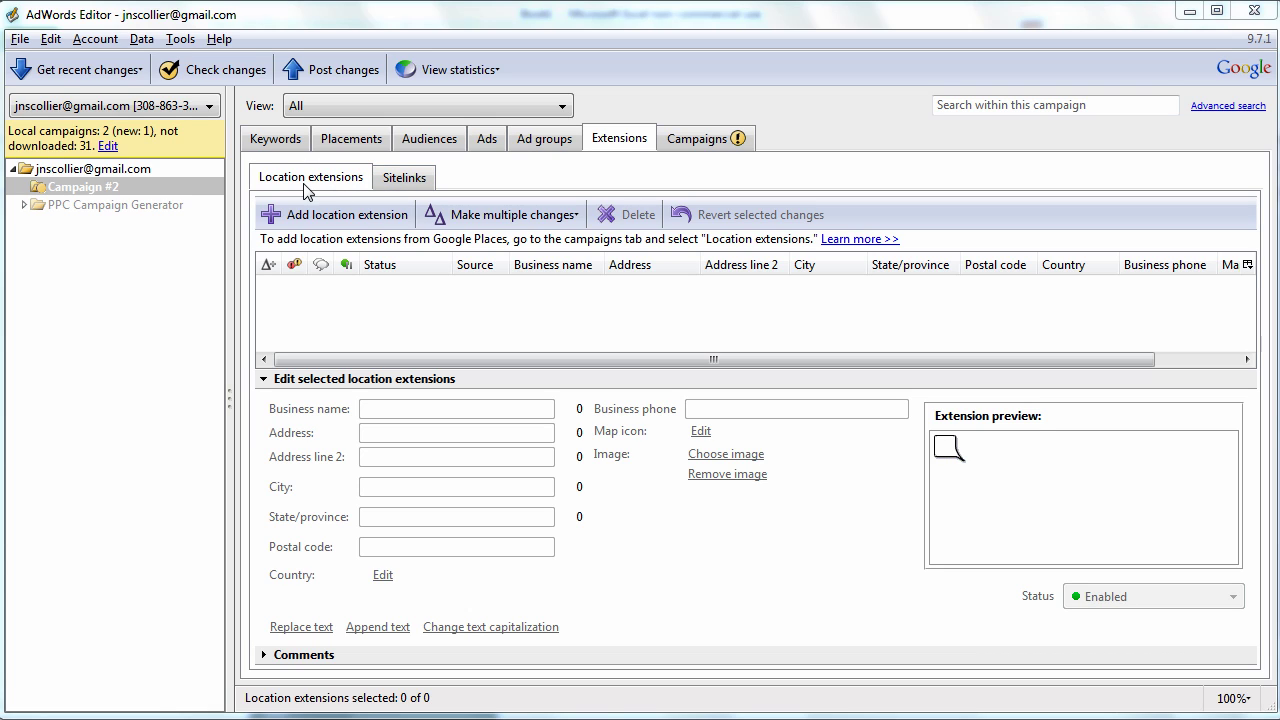
Check the sitelinks list, then view and close the Location extensions help example.
left_click(405, 180)
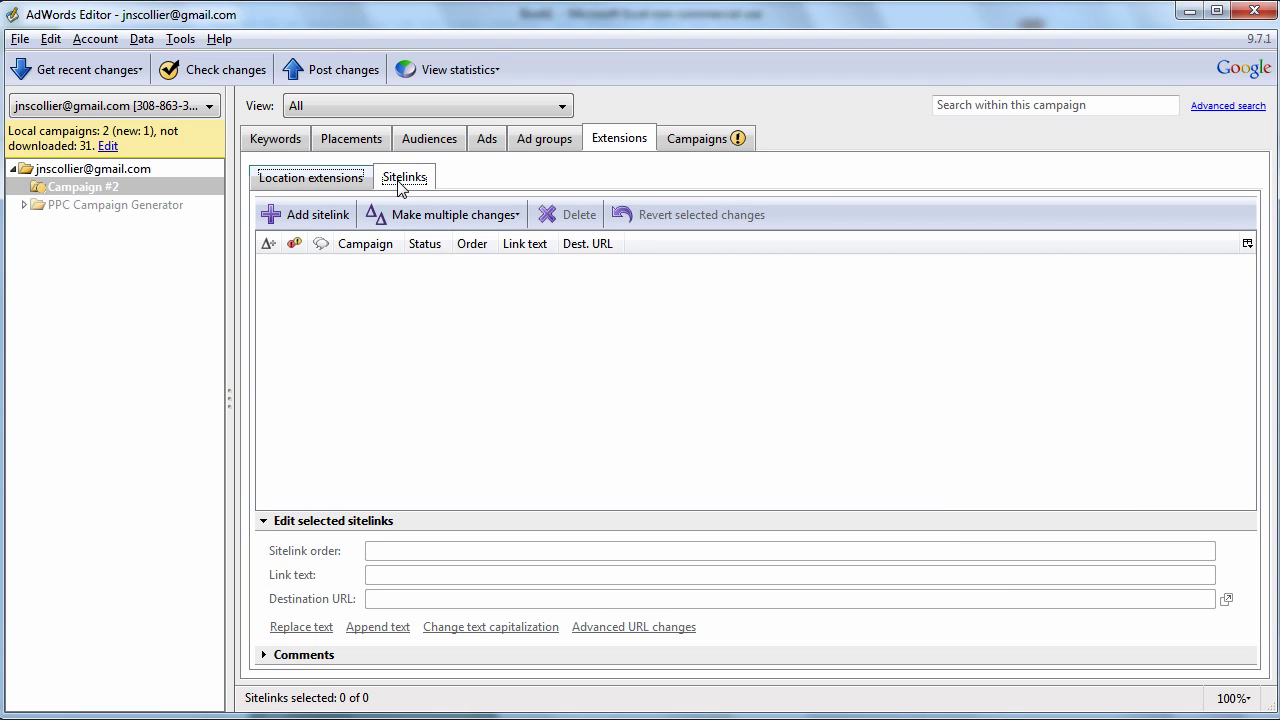
left_click(332, 187)
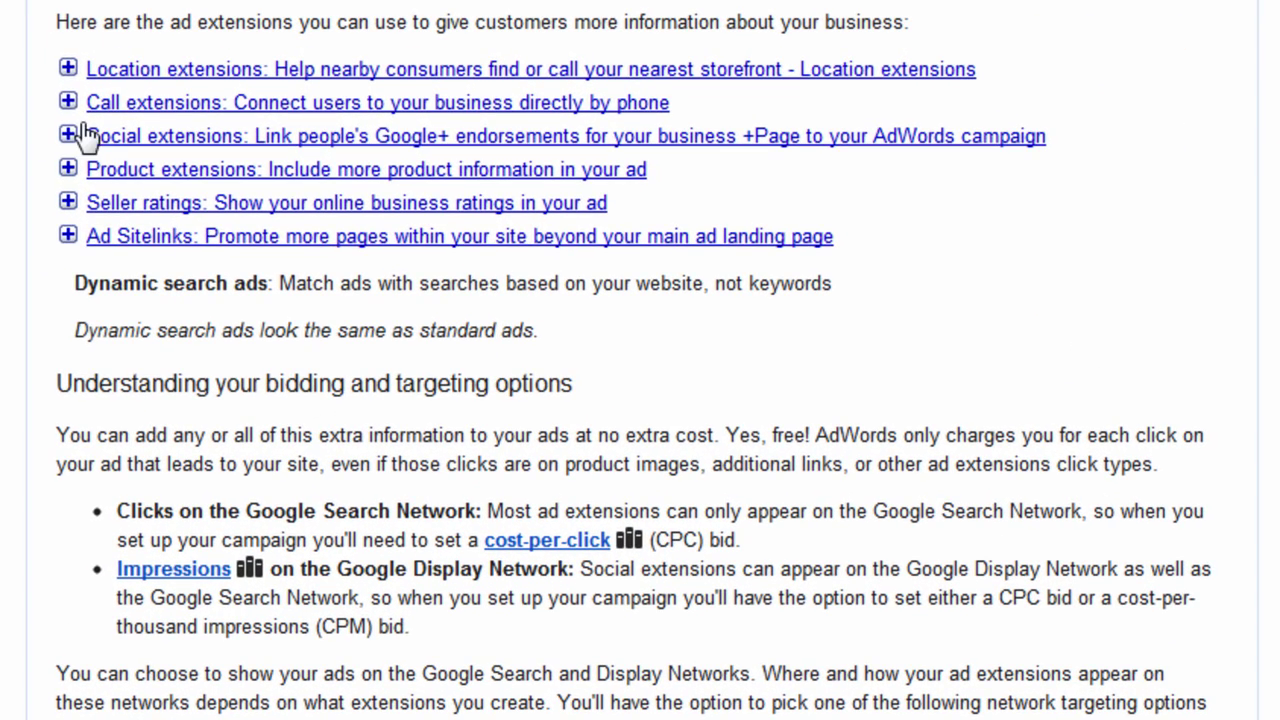
left_click(68, 70)
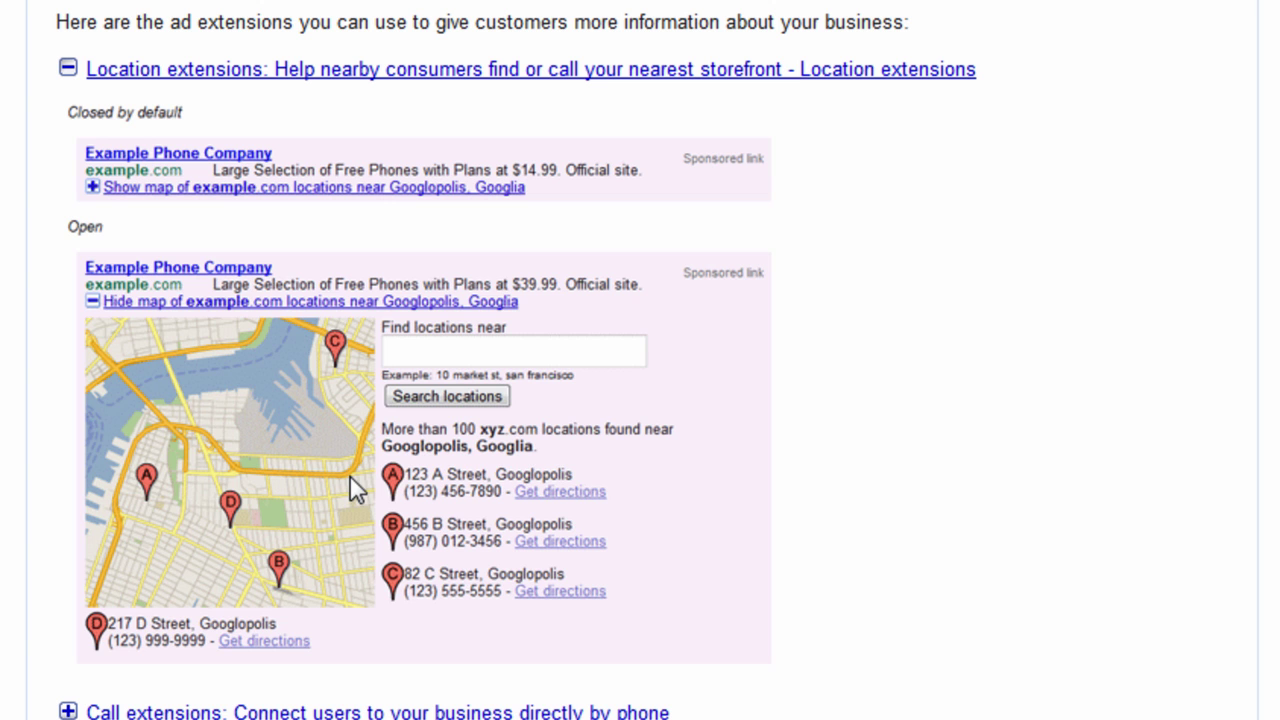
left_click(67, 69)
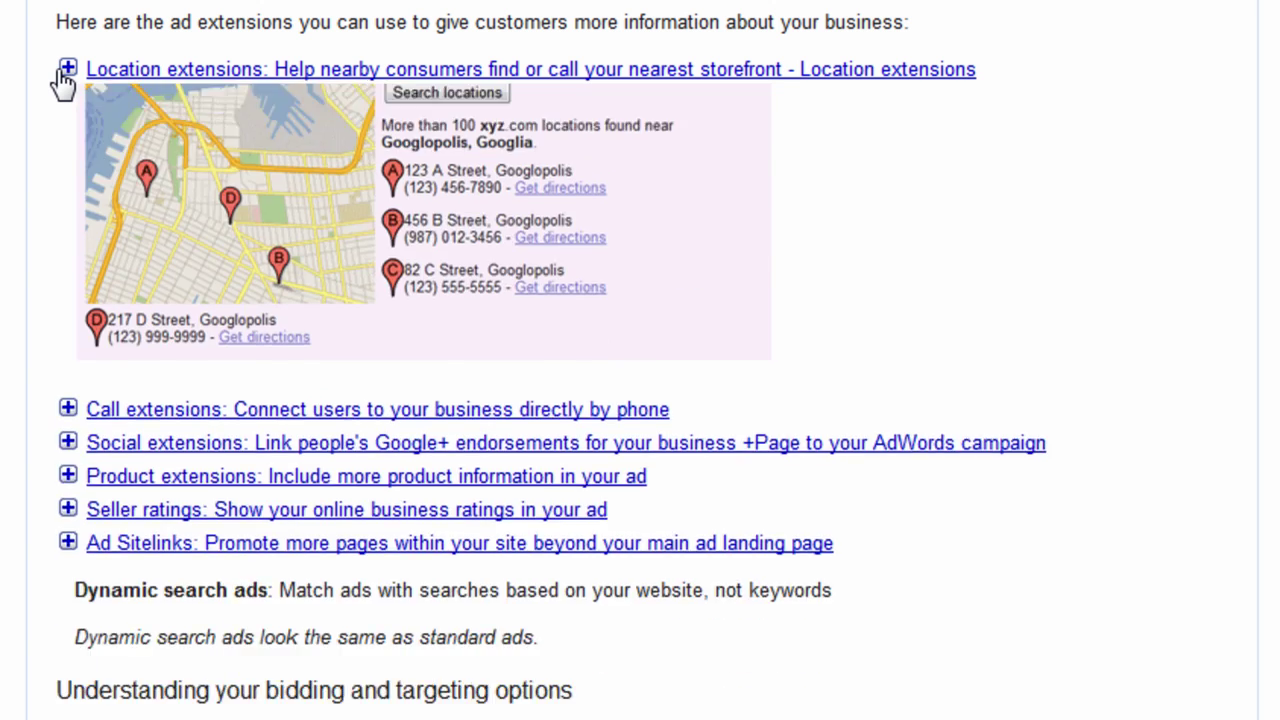
View and close the Call and Social extension examples, then expand Product extensions.
left_click(66, 103)
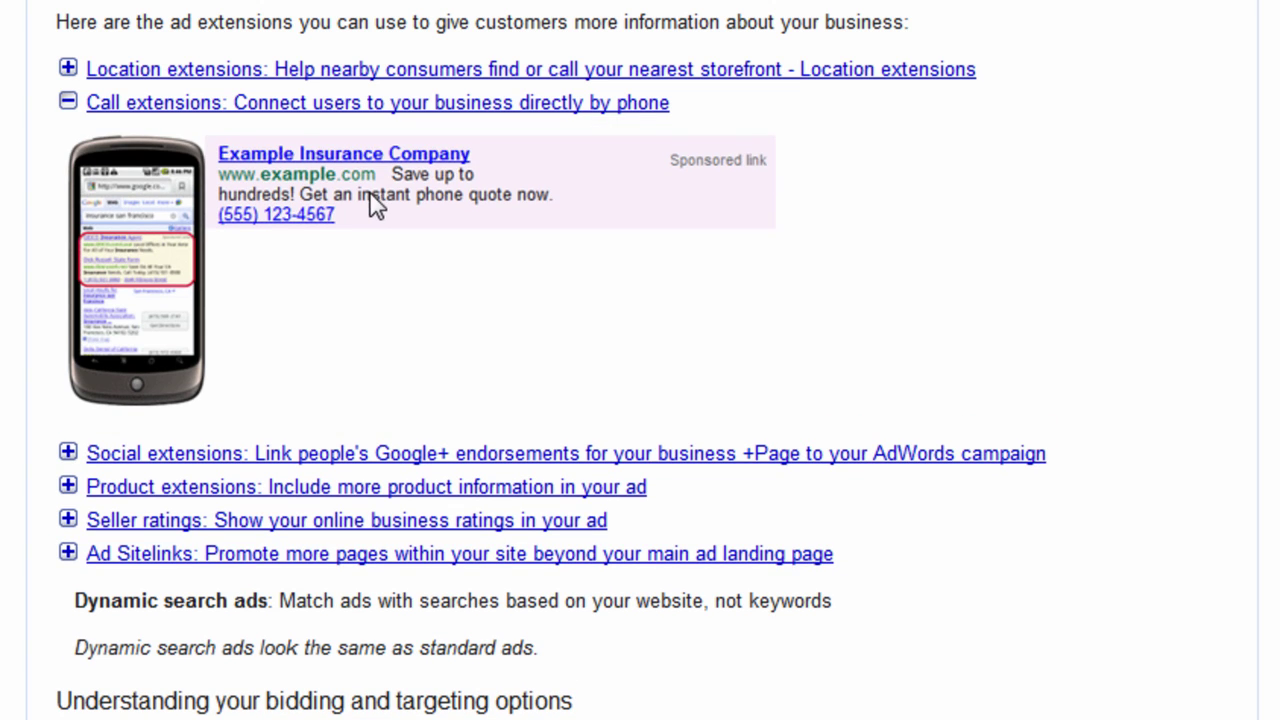
left_click(64, 104)
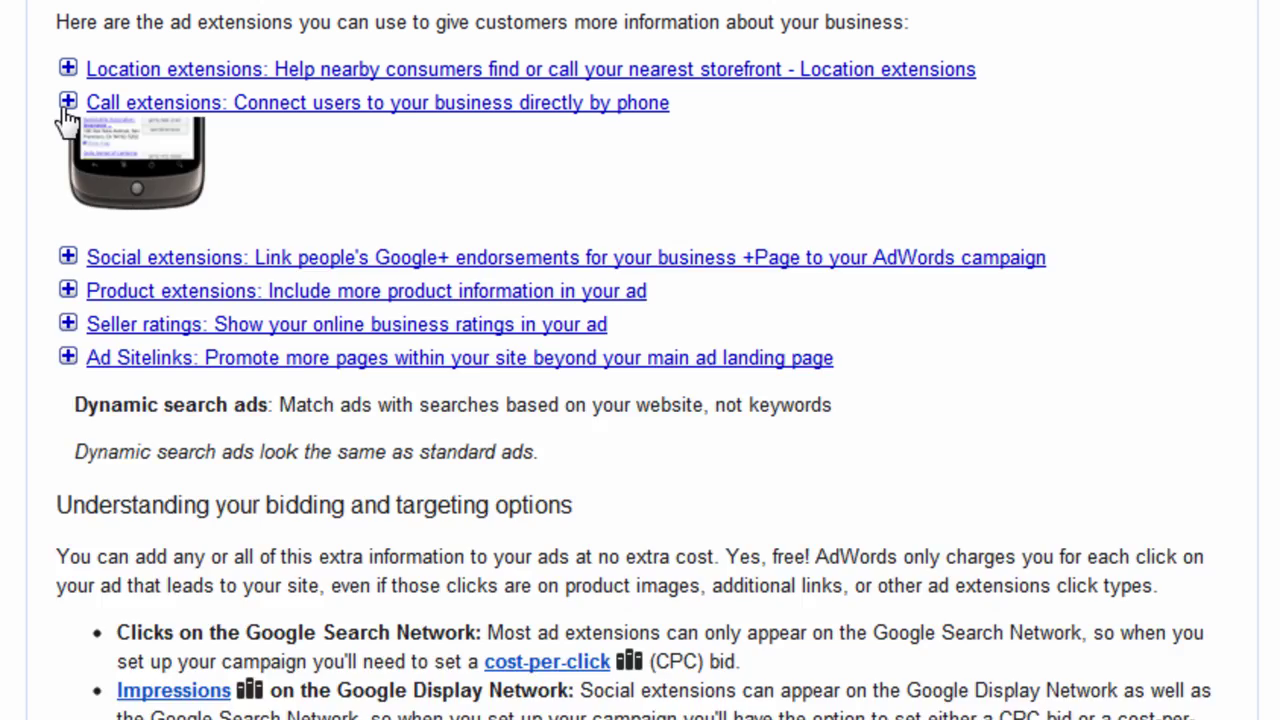
left_click(66, 134)
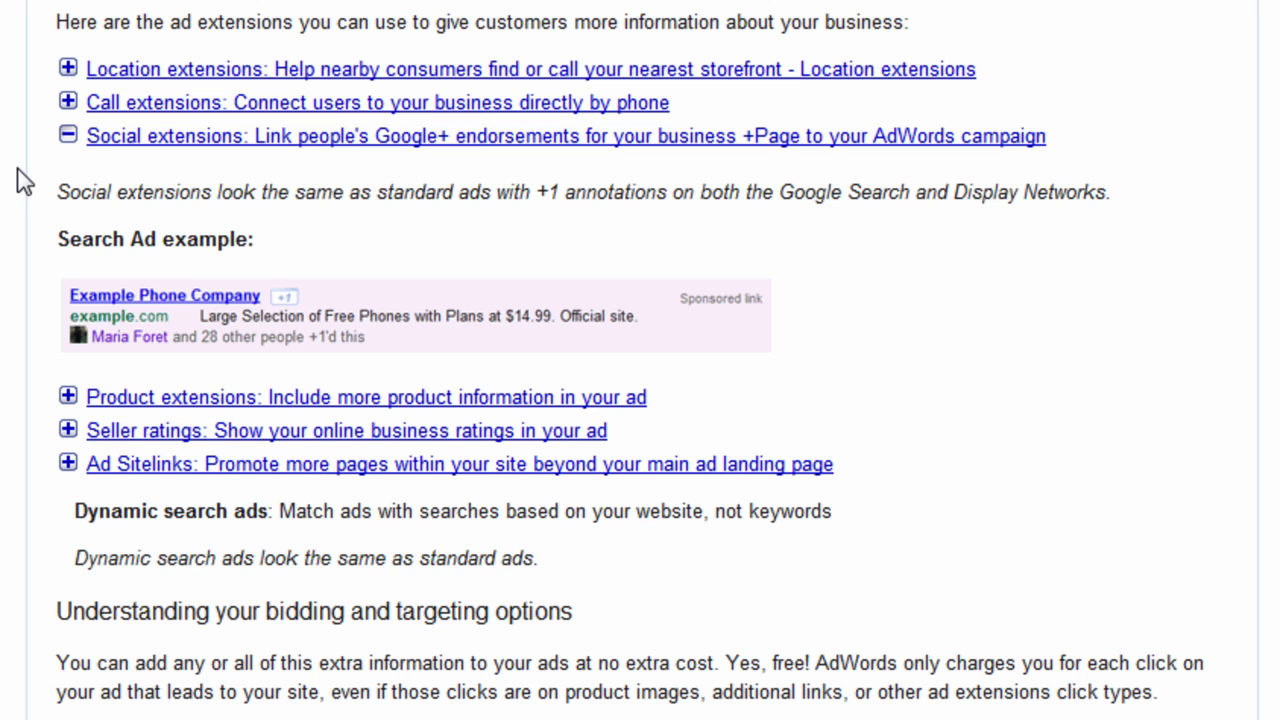
left_click(68, 136)
left_click(84, 170)
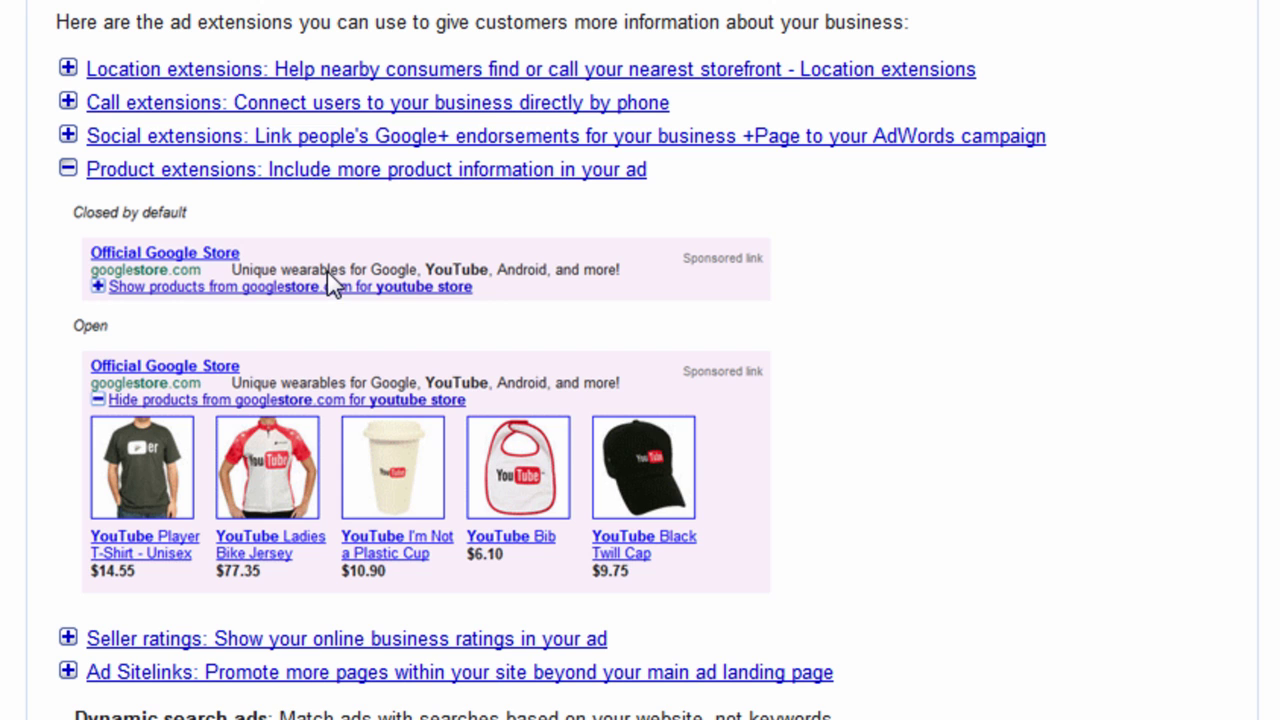
Collapse Product extensions, then view and close the Seller ratings and Ad Sitelinks examples.
left_click(70, 172)
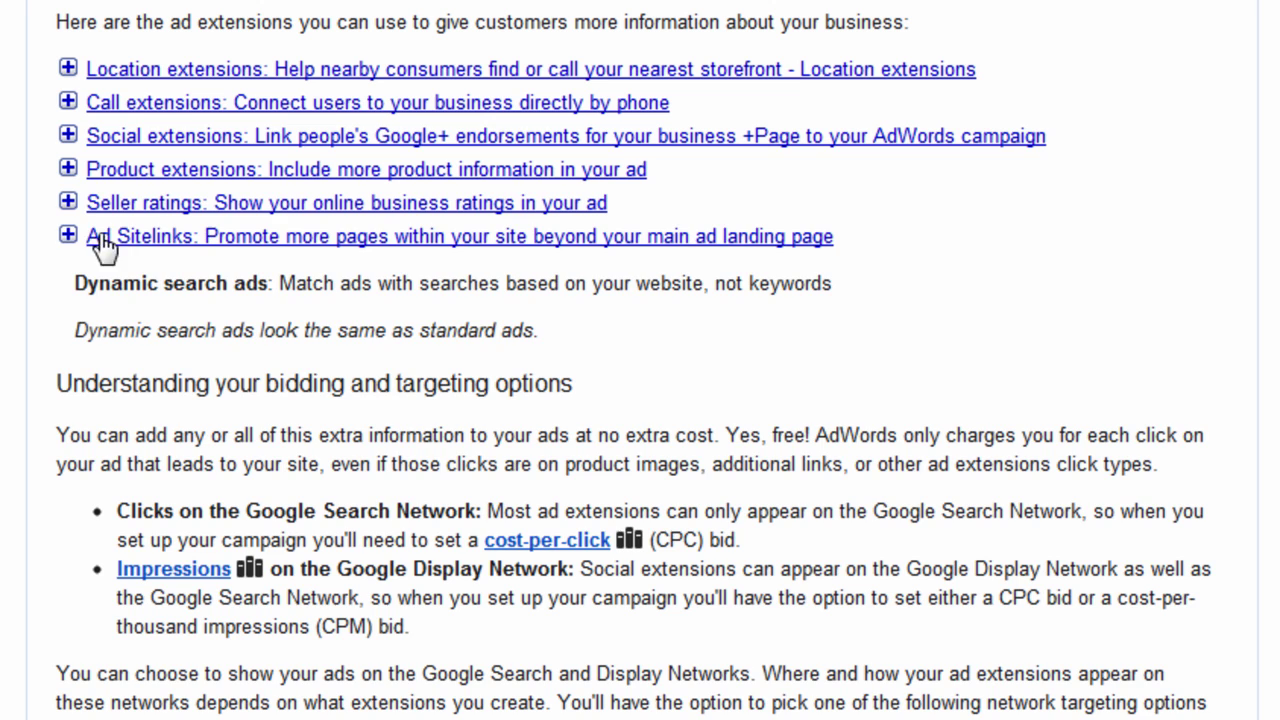
left_click(68, 203)
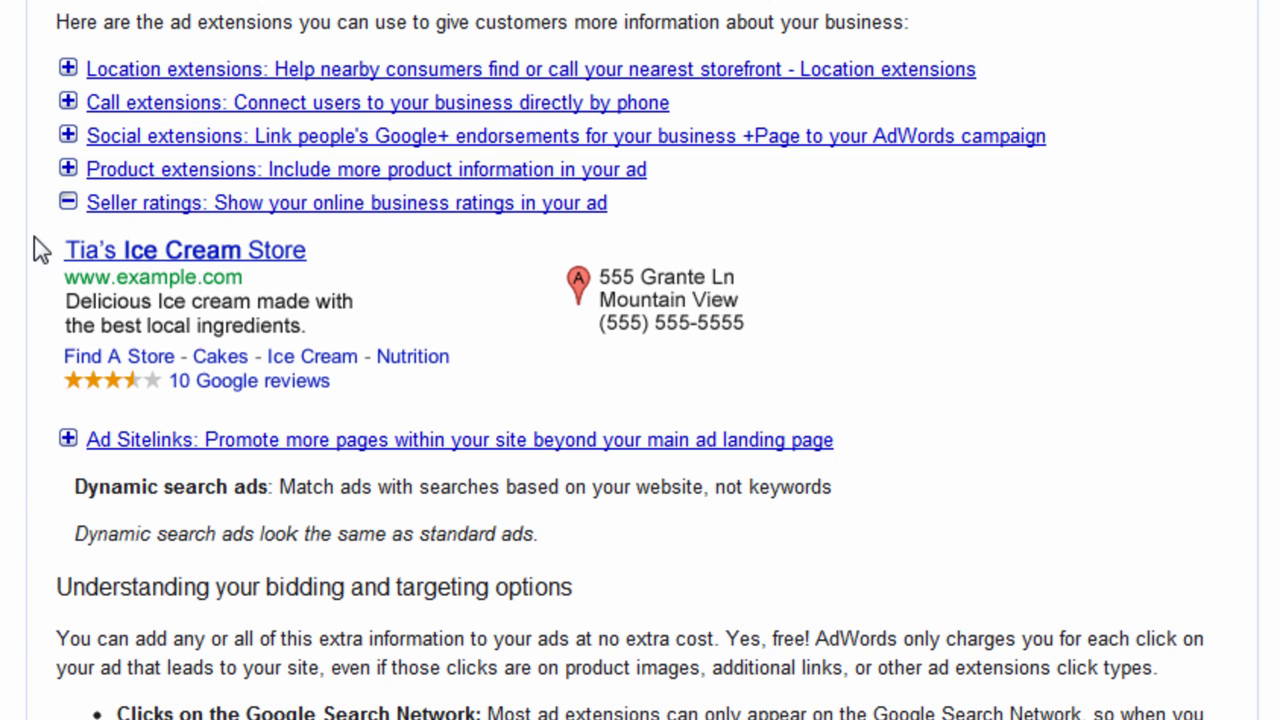
left_click(68, 205)
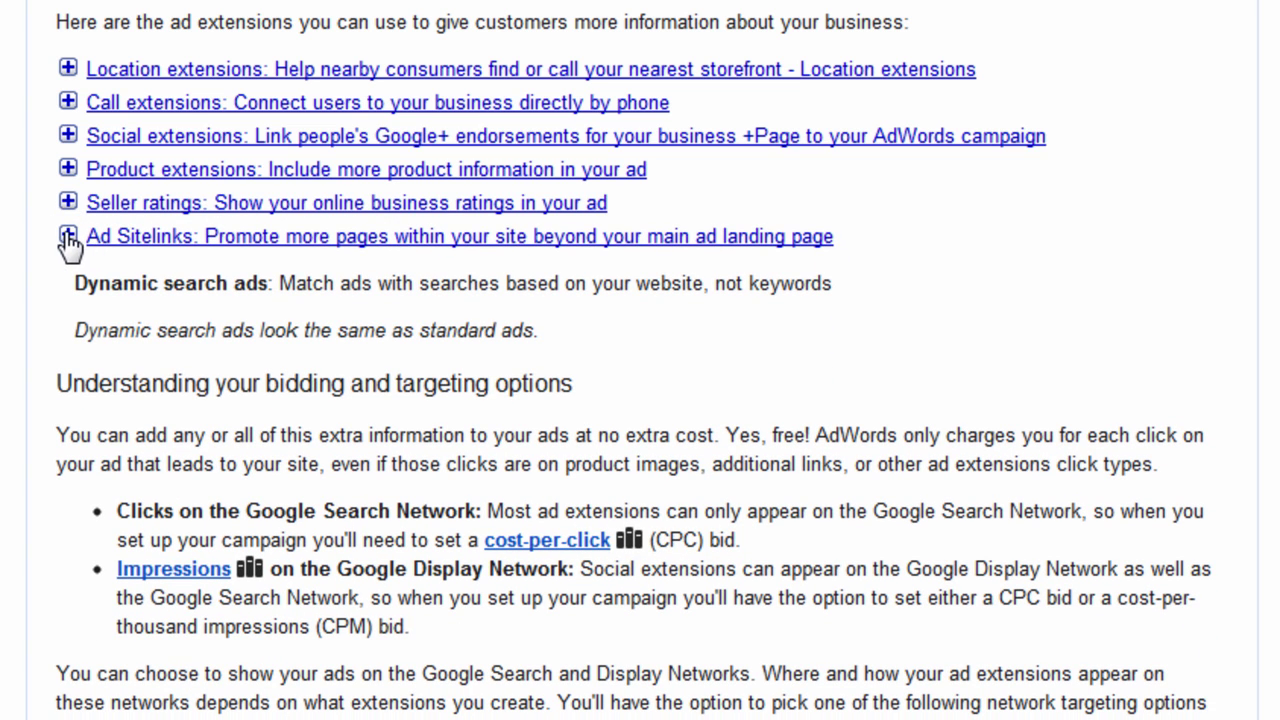
left_click(68, 236)
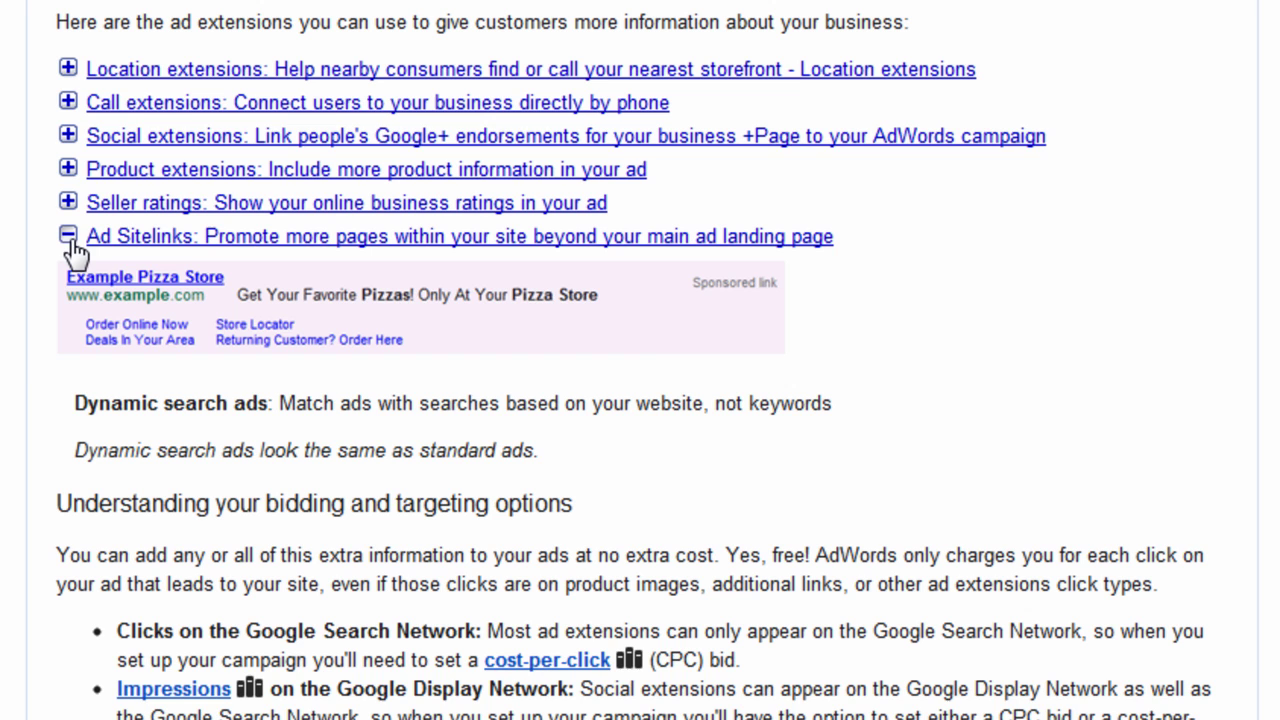
left_click(68, 236)
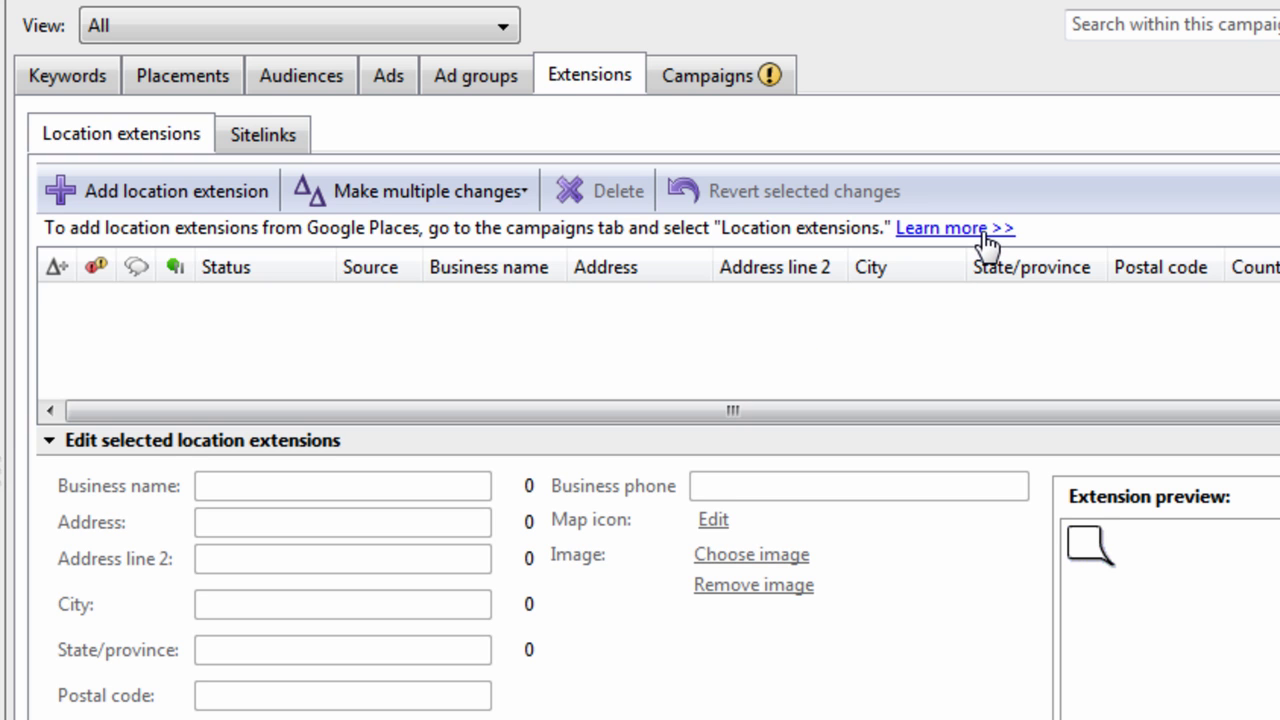
left_click(766, 80)
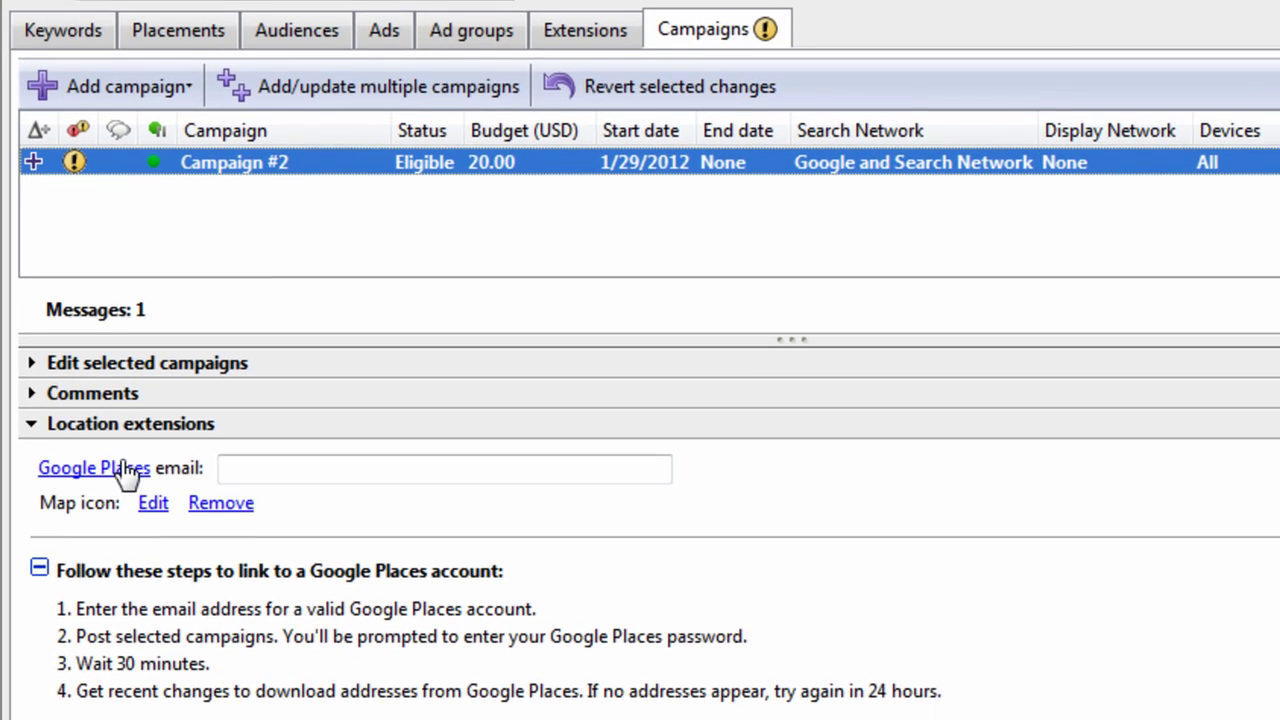
left_click(291, 514)
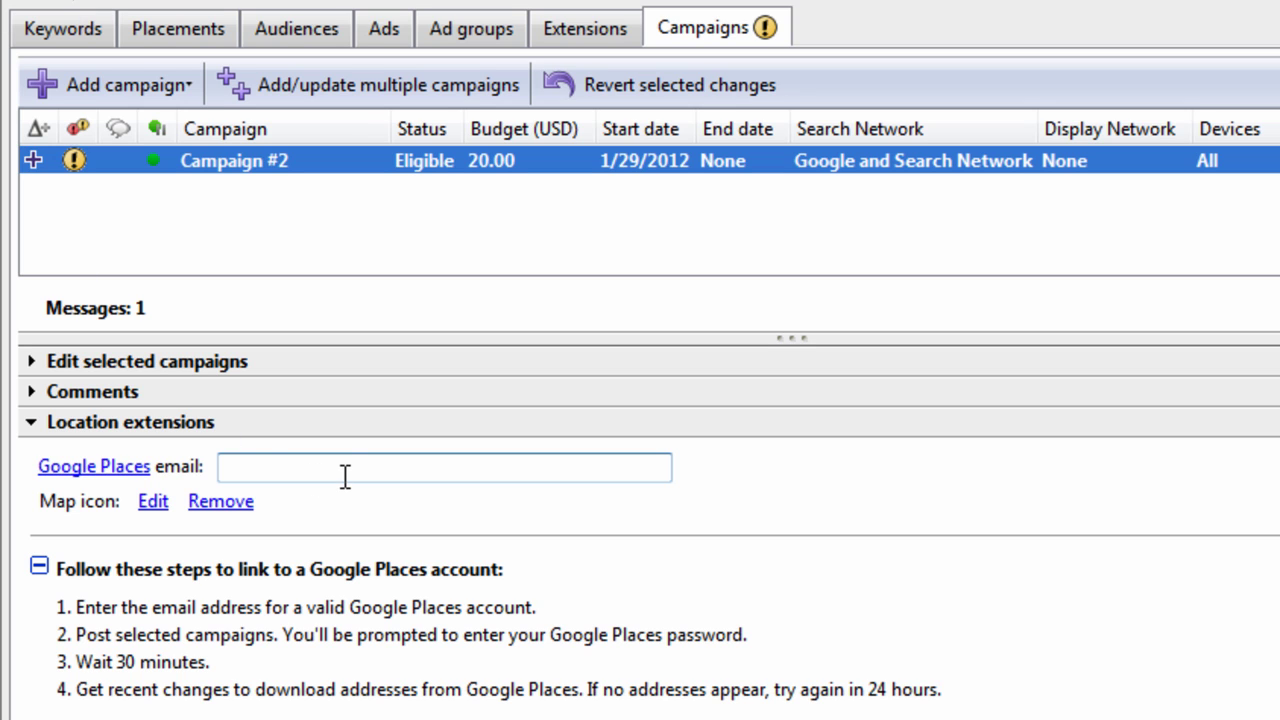
left_click(576, 38)
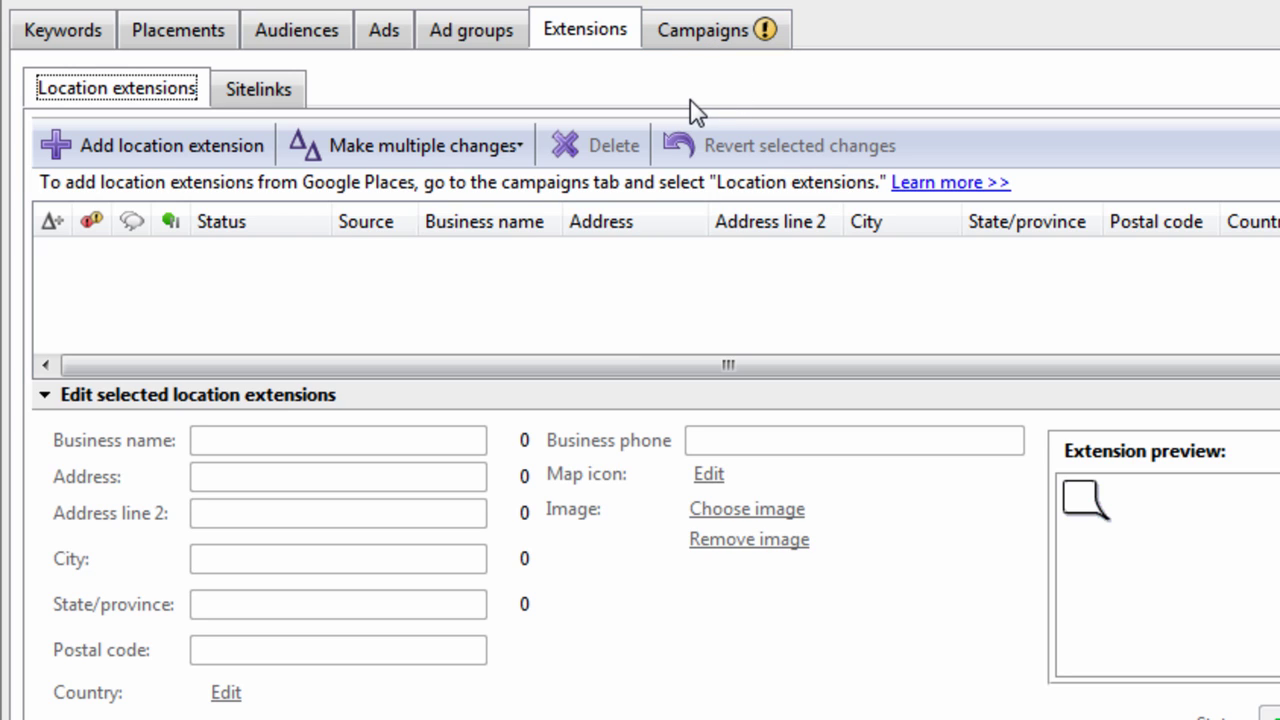
Add a new location extension with business name Jim's Auto Shop.
left_click(475, 284)
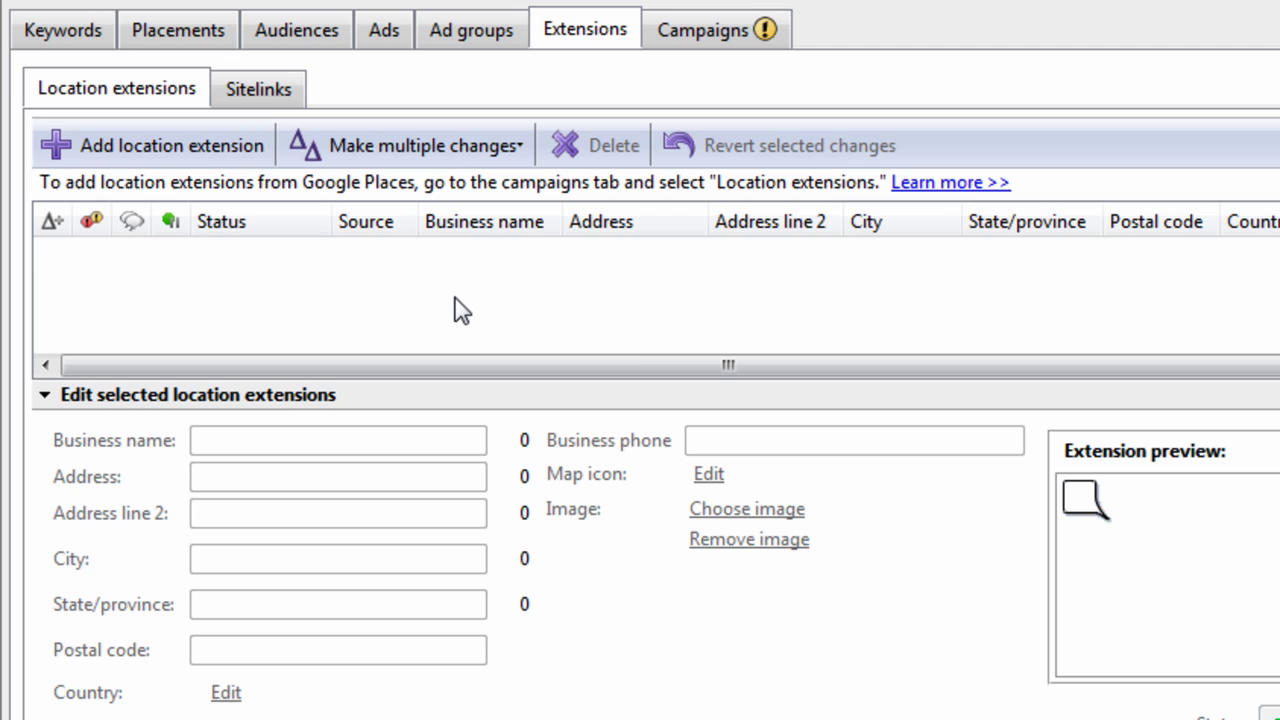
left_click(231, 148)
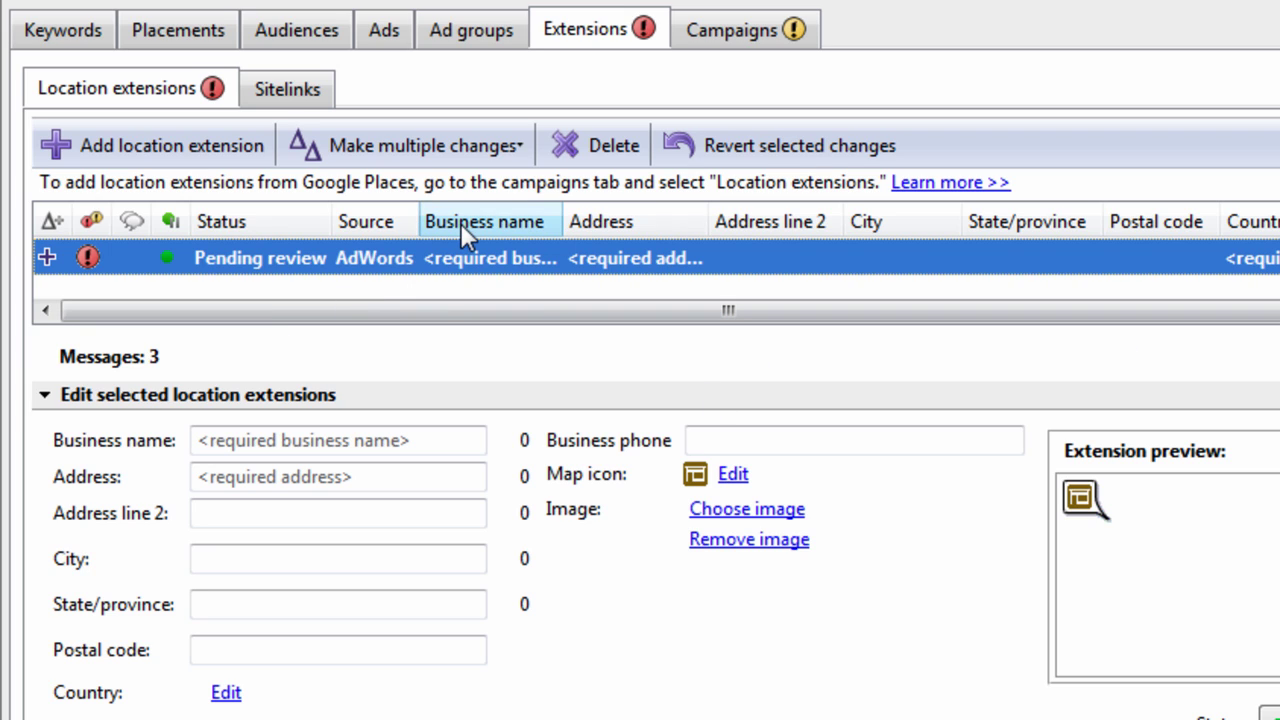
left_click(278, 442)
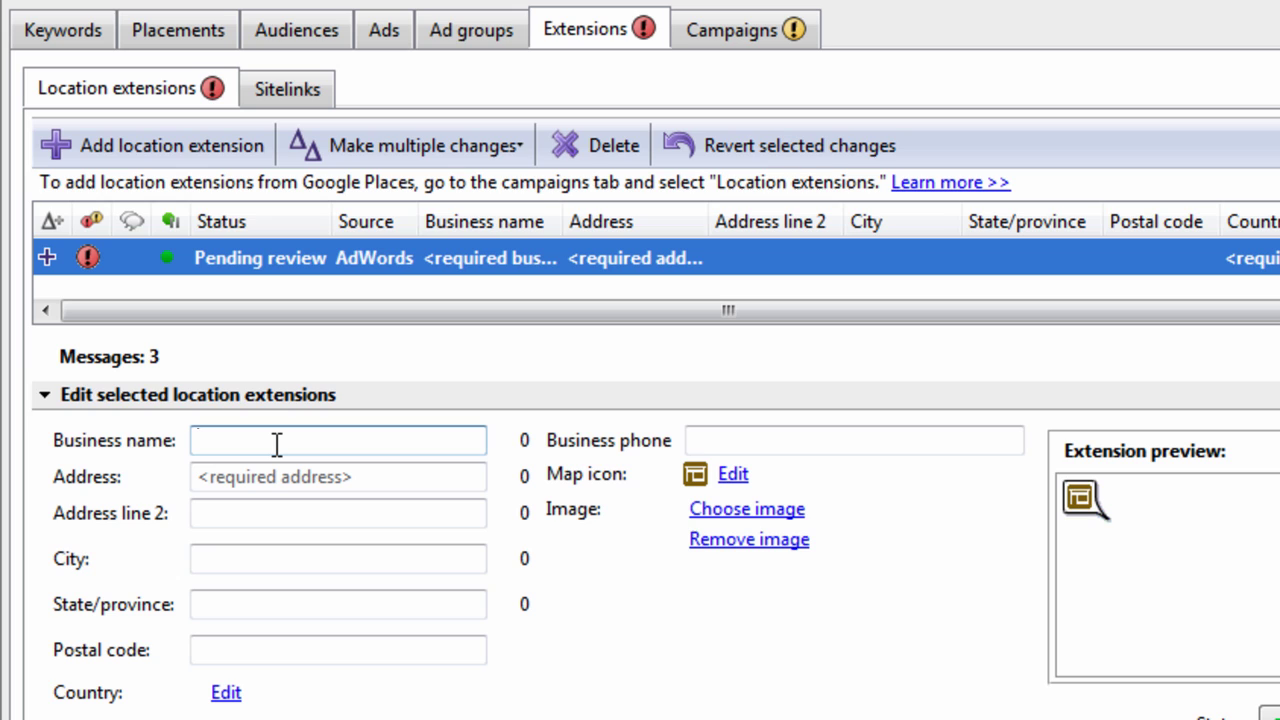
type("Jim'")
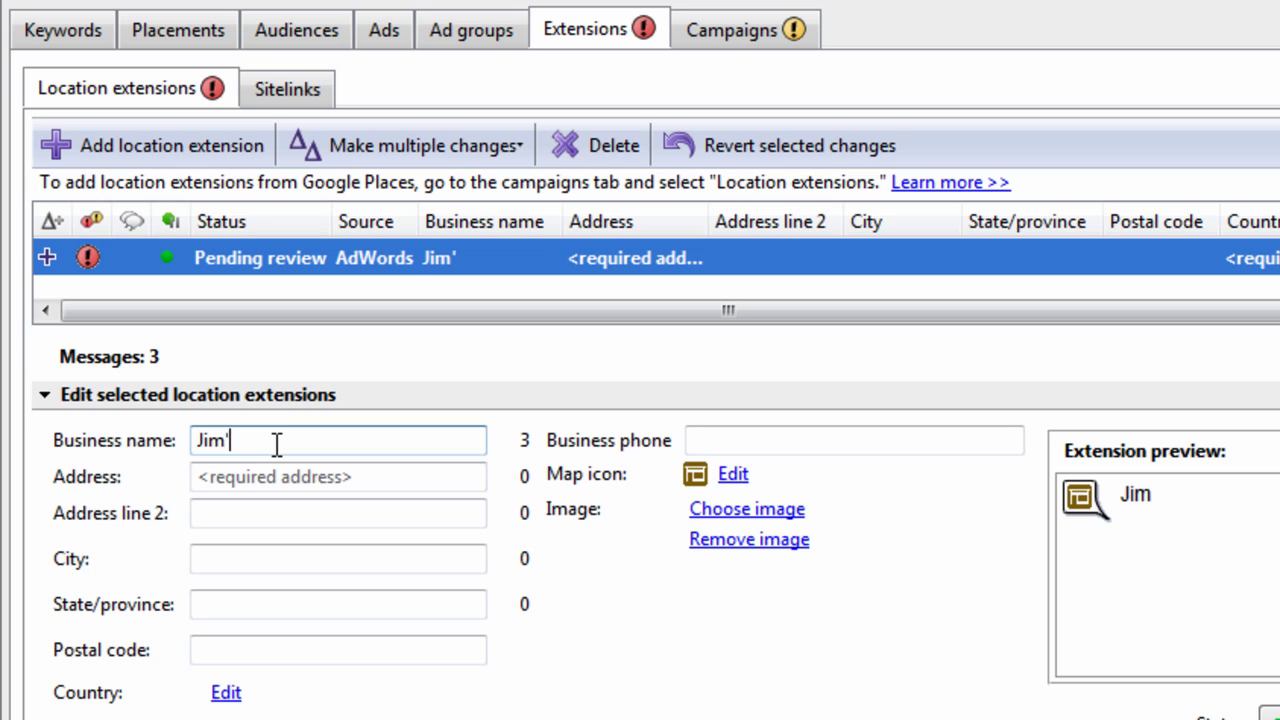
type("s Auto Shop")
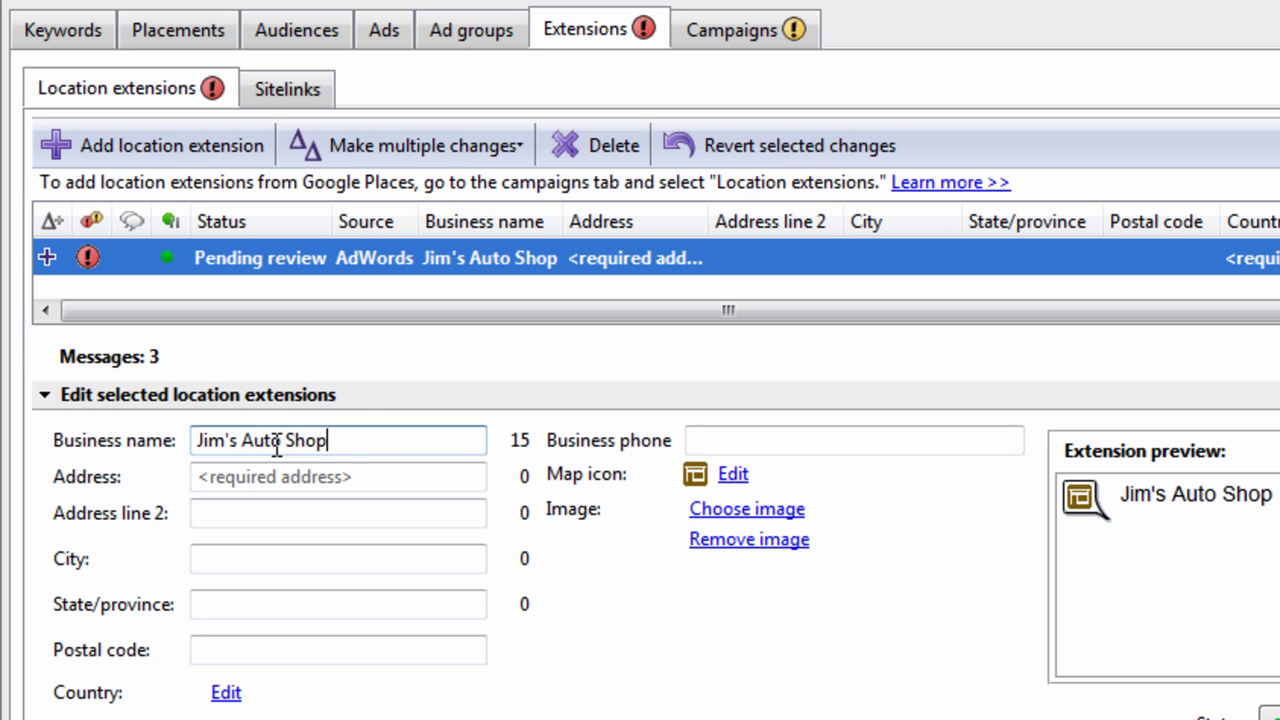
key("Tab")
Fill in the shop's street address, suite, city, state and postal code.
type("123")
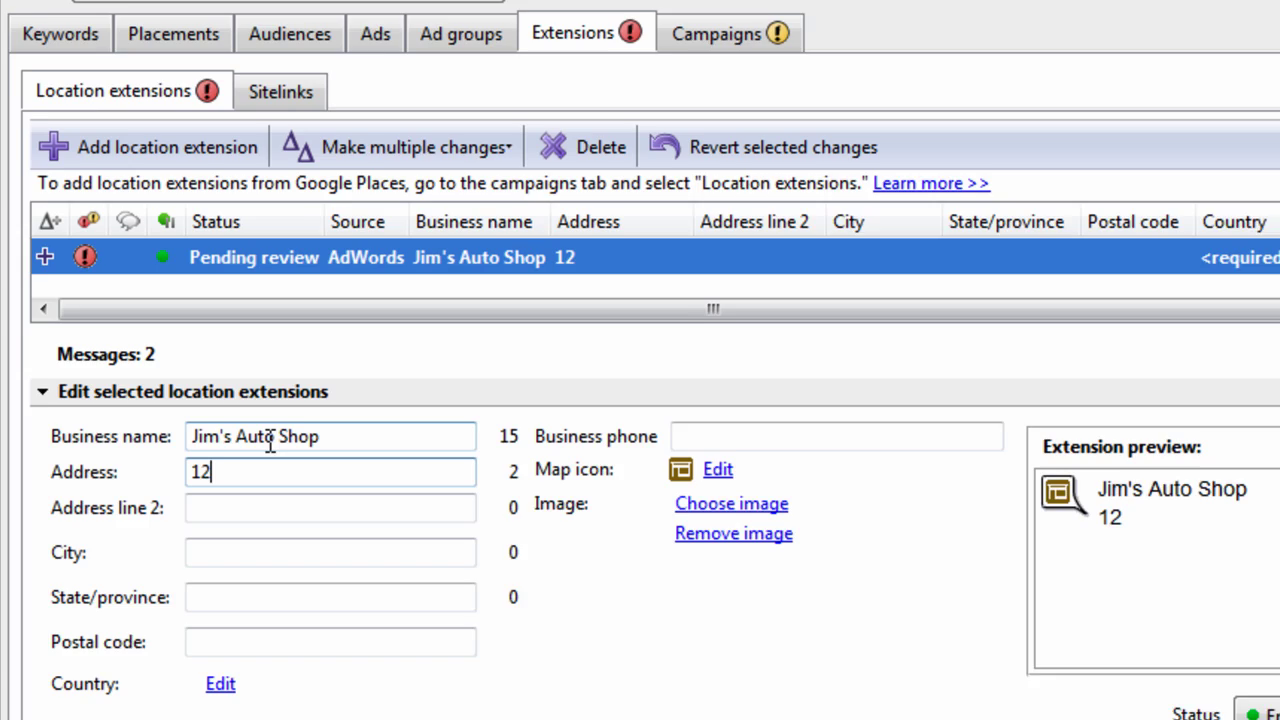
type(" First Street")
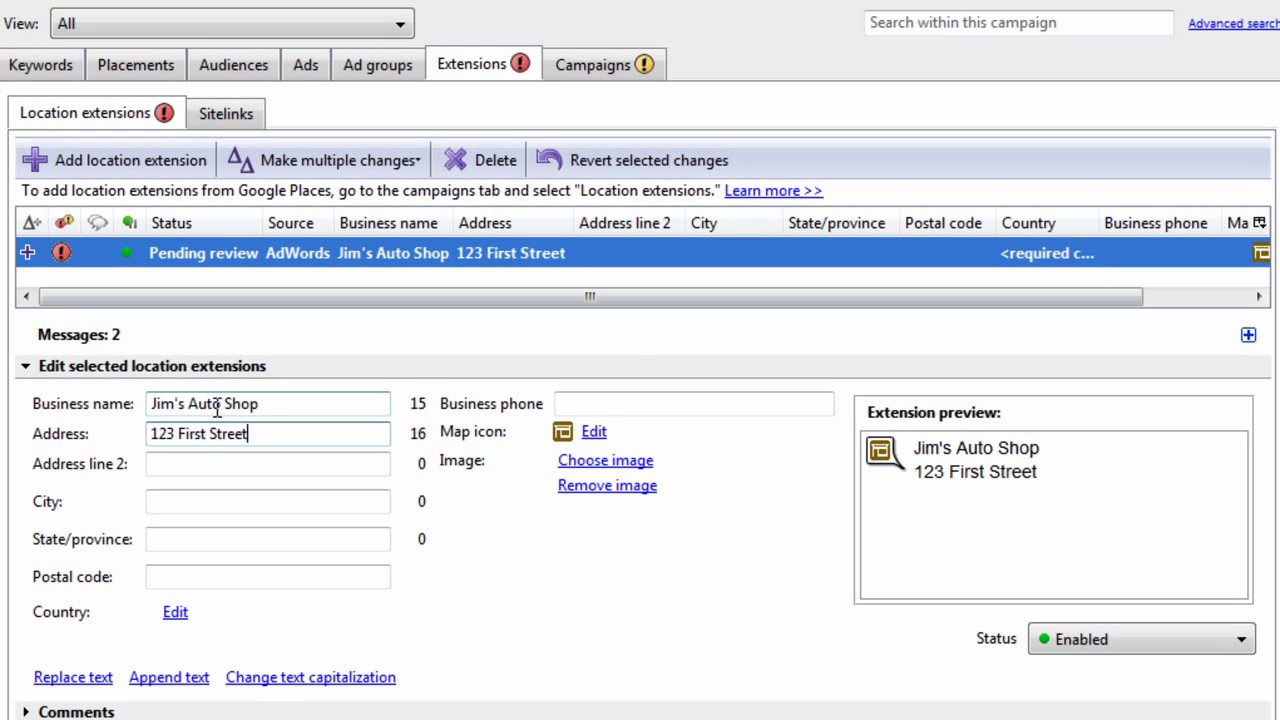
key("Tab")
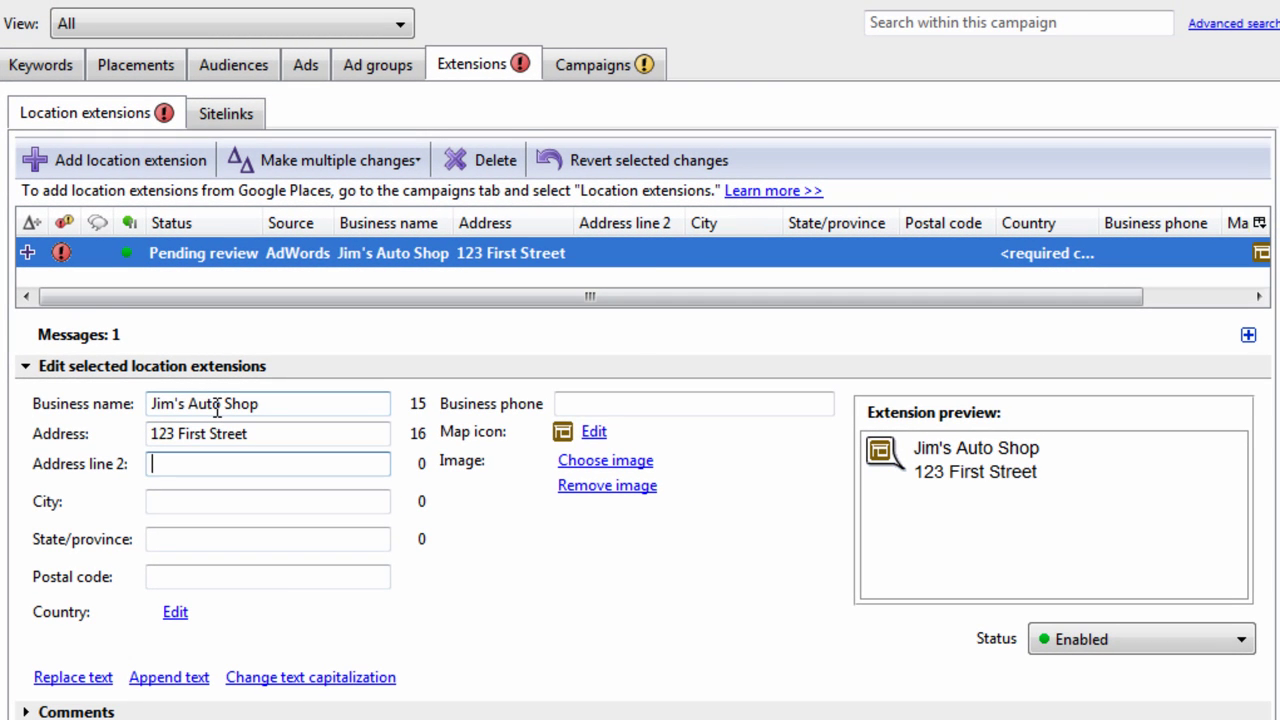
type("Suit")
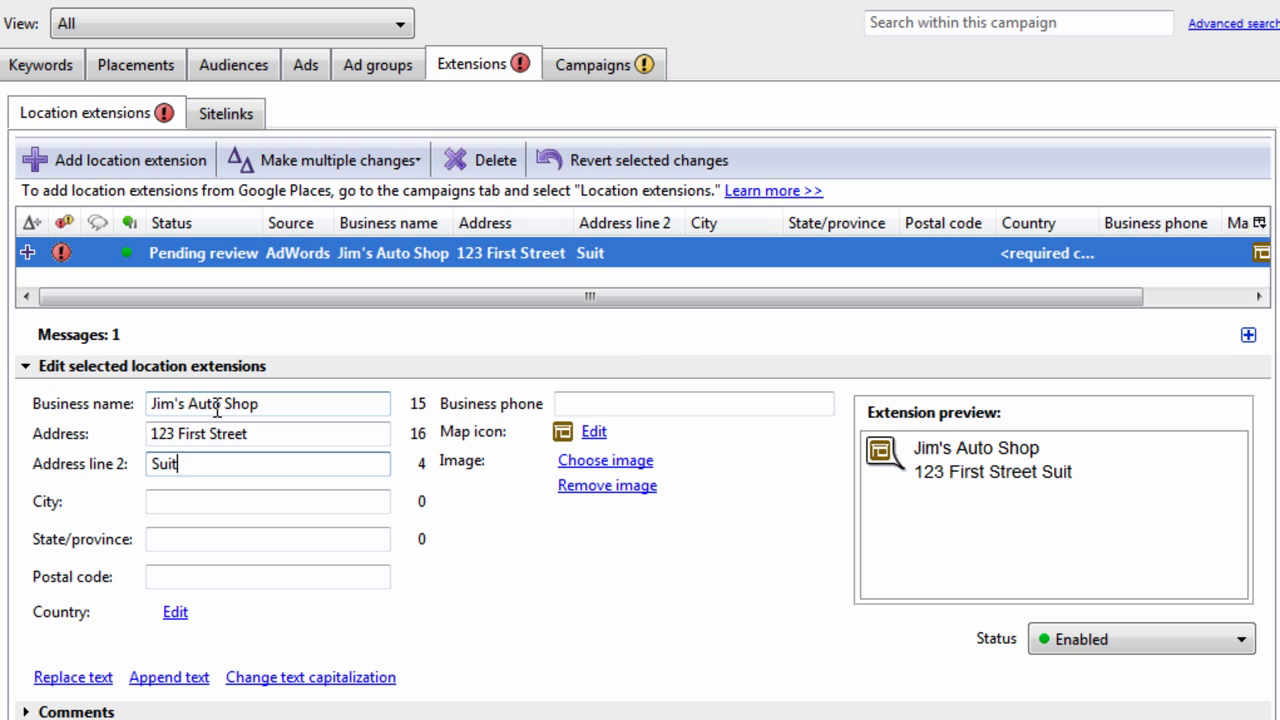
type("e 109")
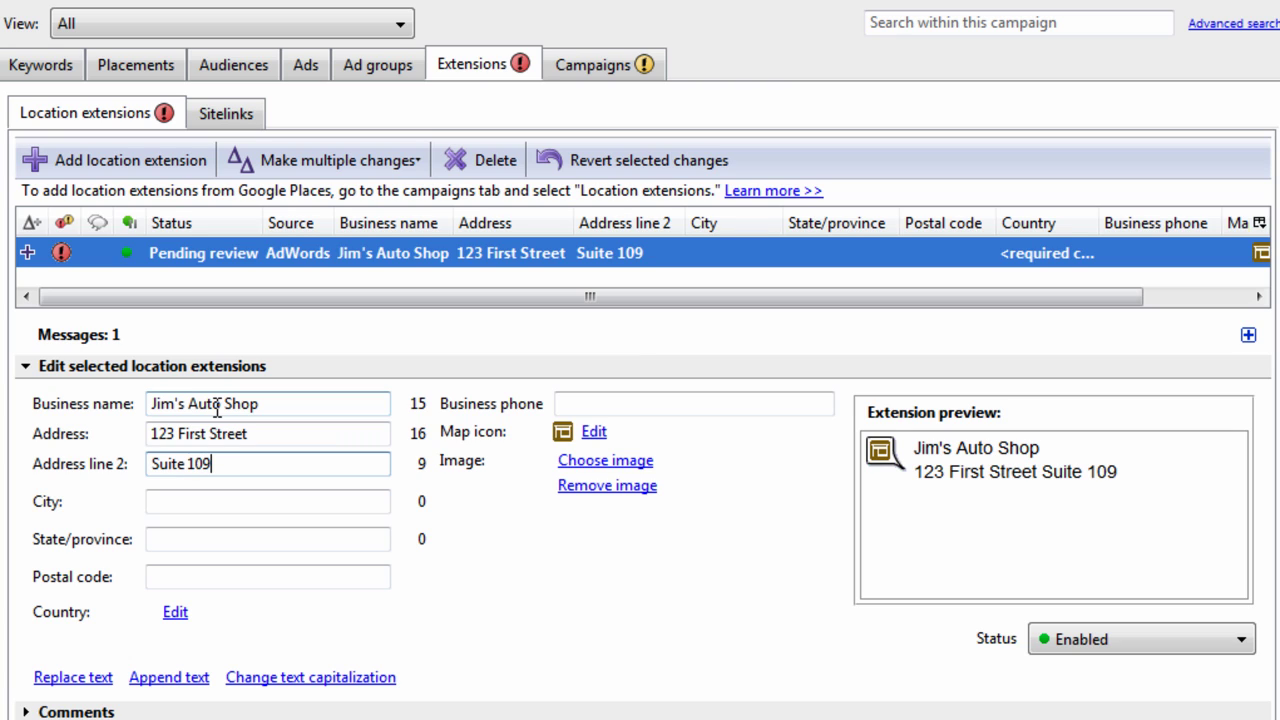
key("Tab")
type("Bloom")
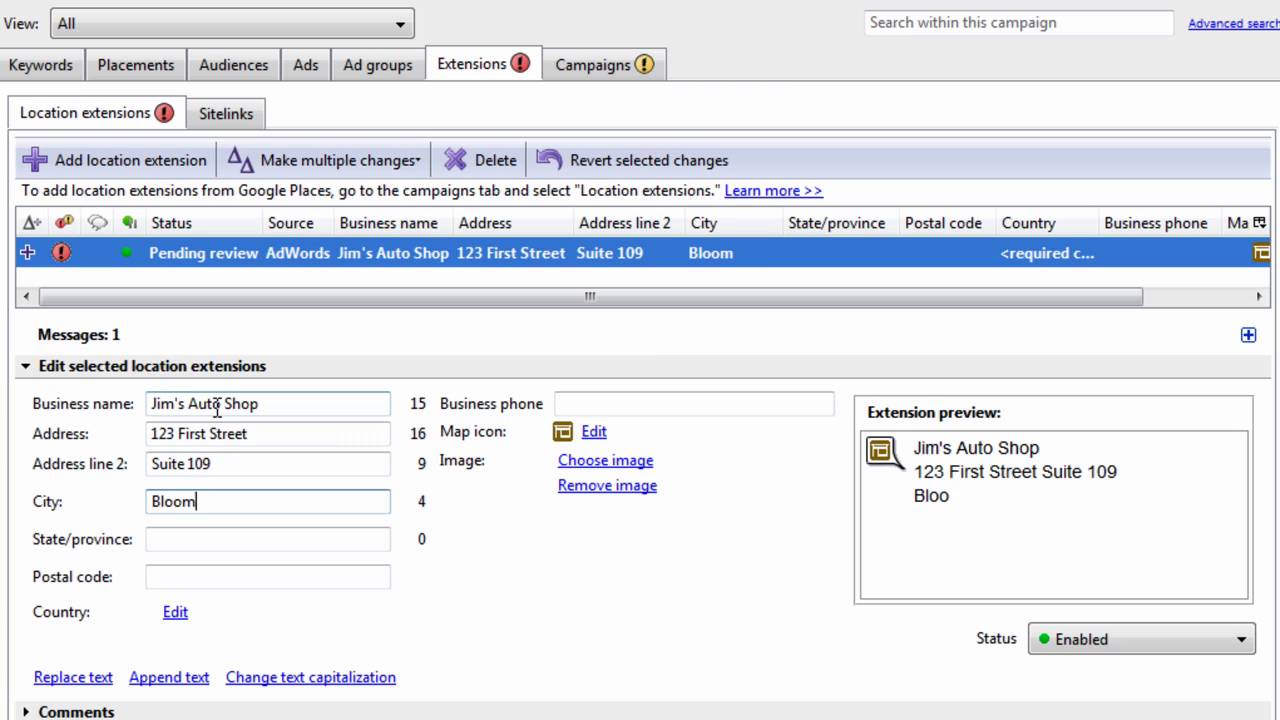
type("ington")
key("Tab")
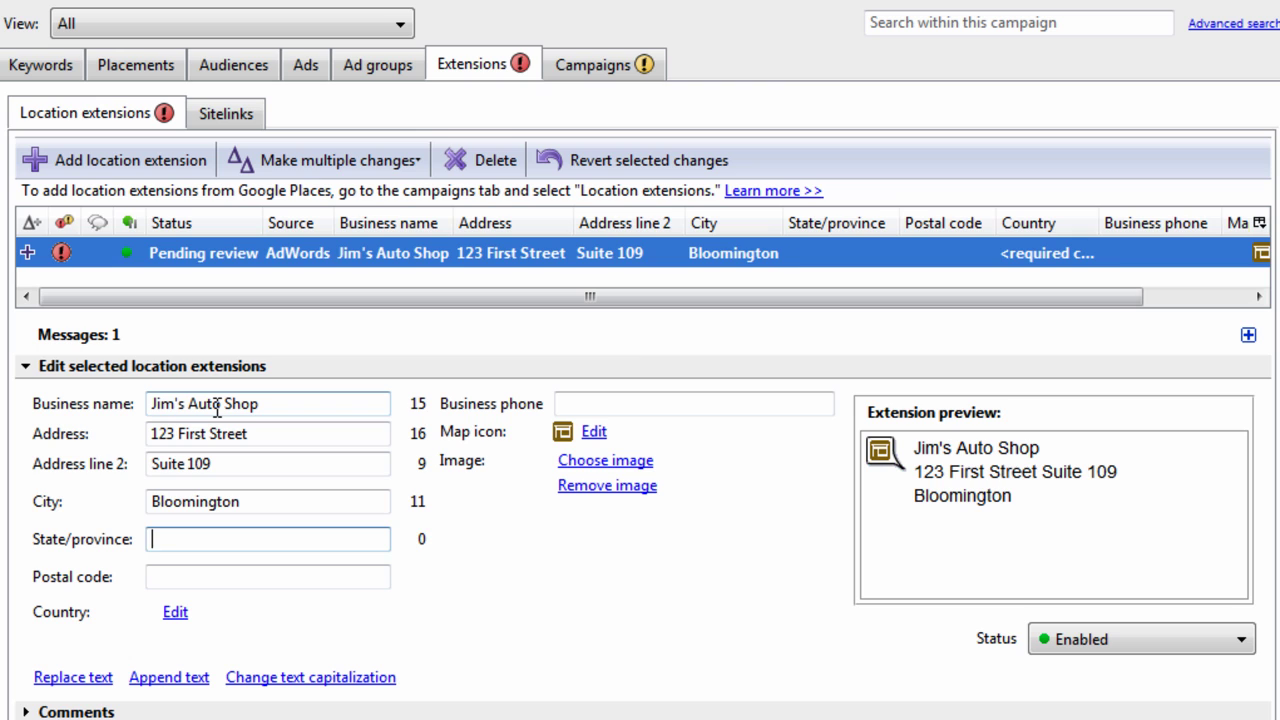
type("MN")
key("Tab")
type("55438")
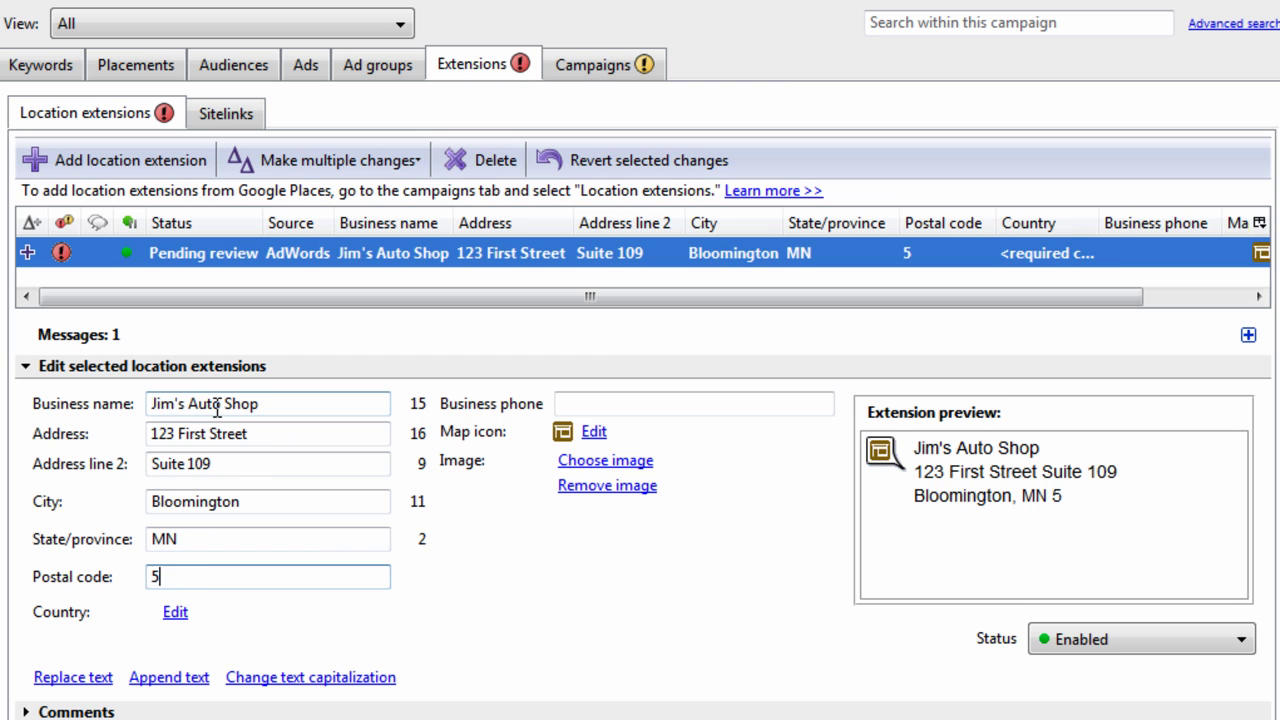
key("Tab")
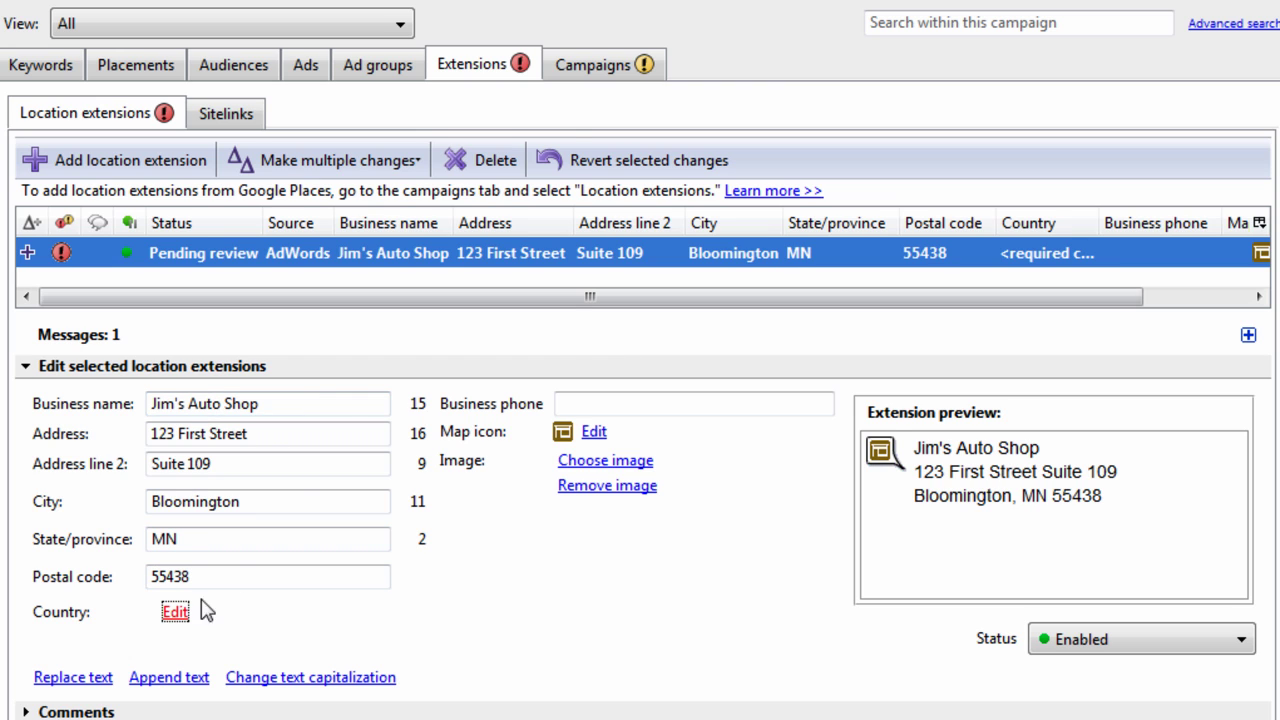
Set the country to United States and enter the business phone number.
left_click(176, 613)
left_click(355, 211)
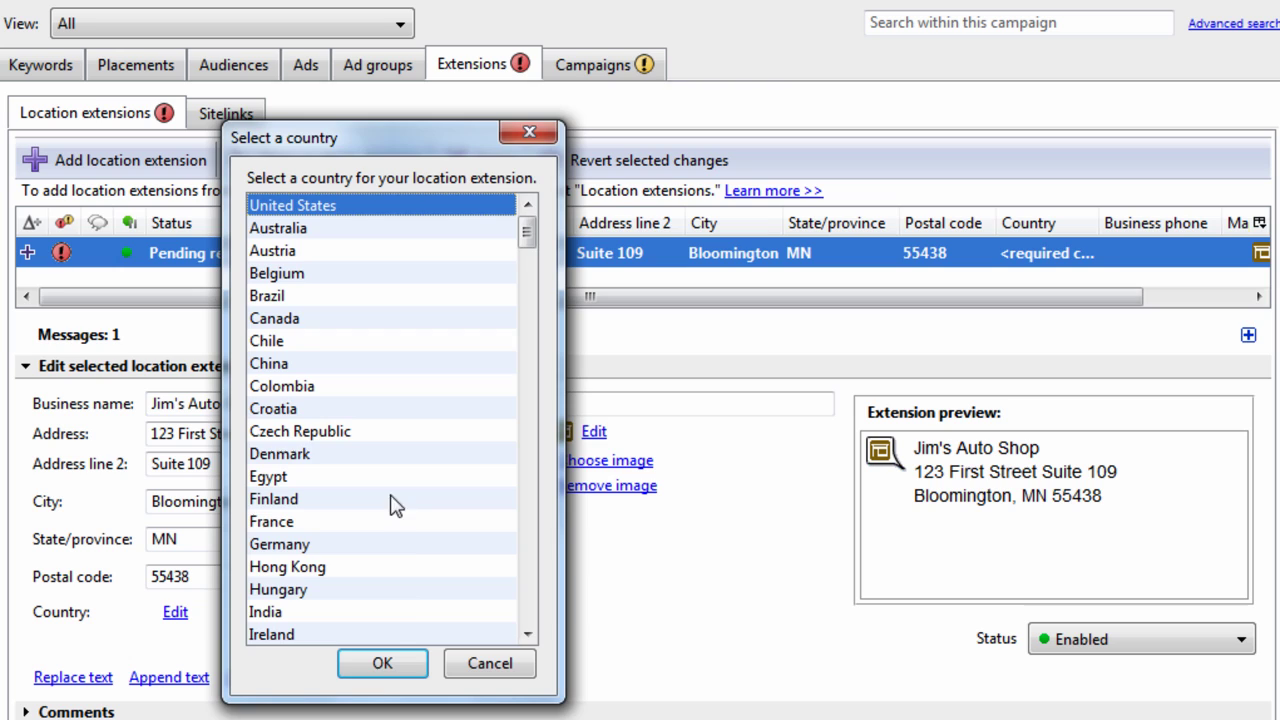
left_click(382, 663)
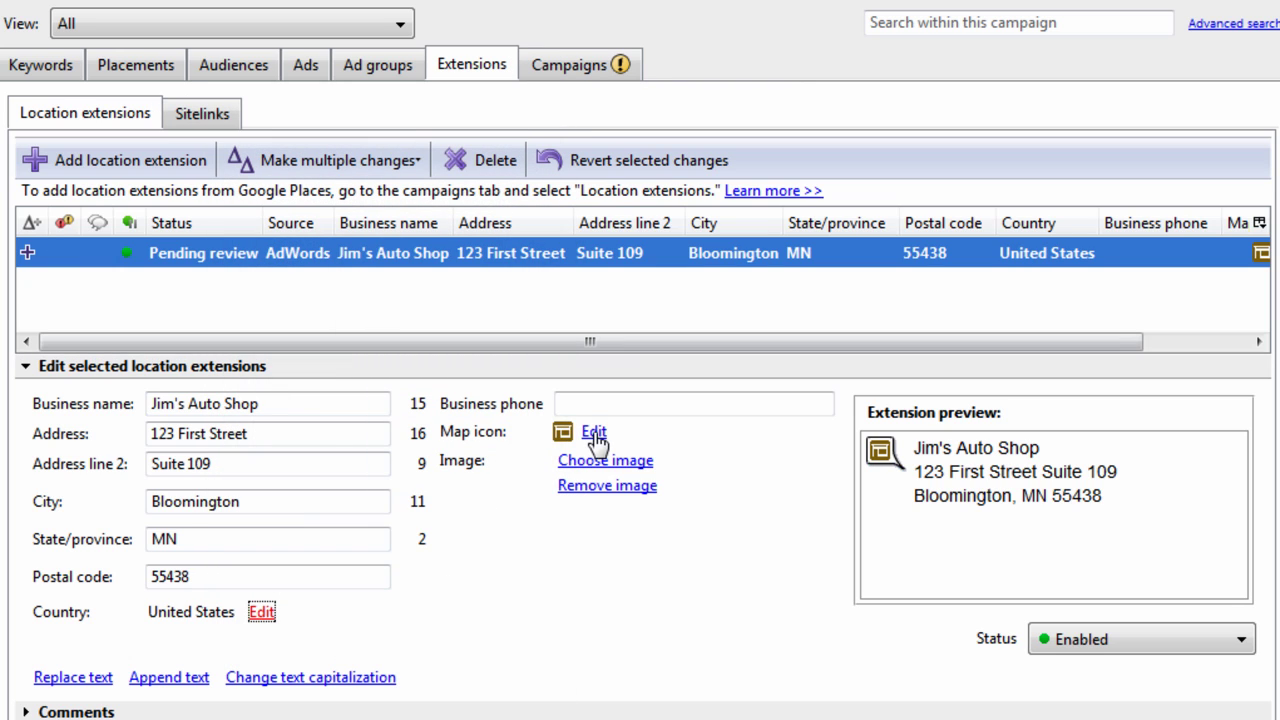
left_click(593, 403)
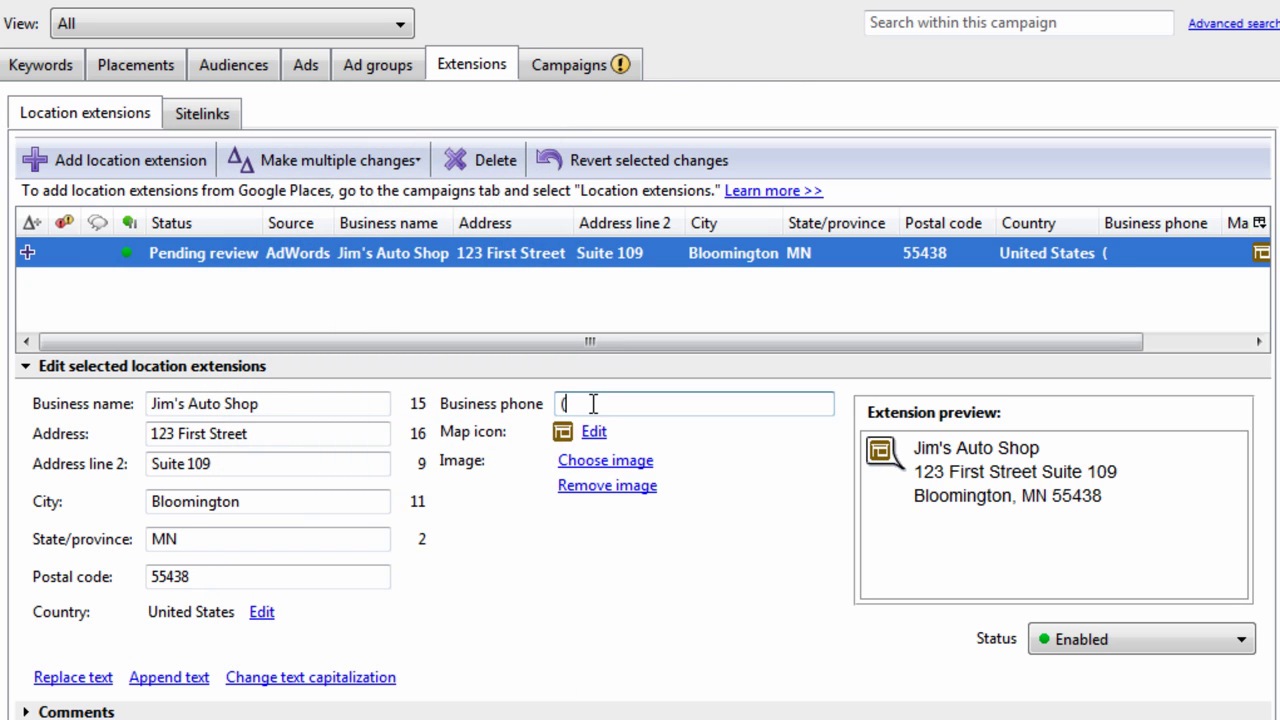
type("(555")
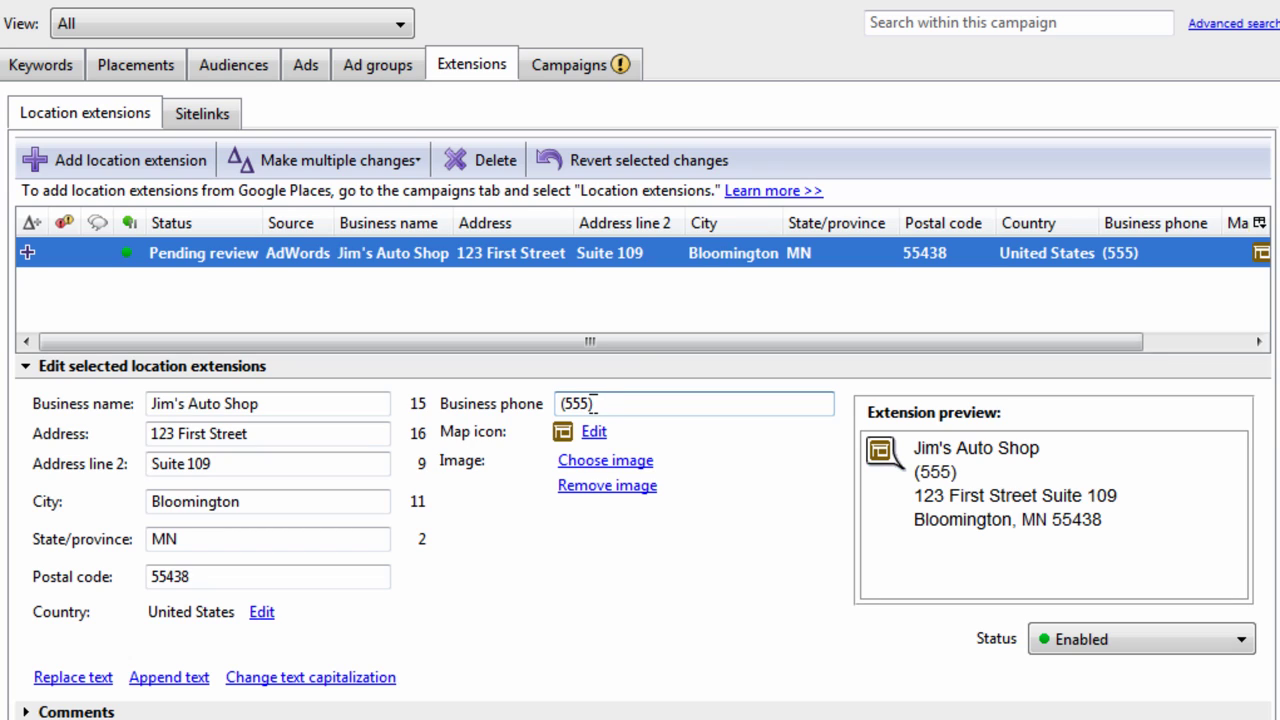
type(") 555-5555")
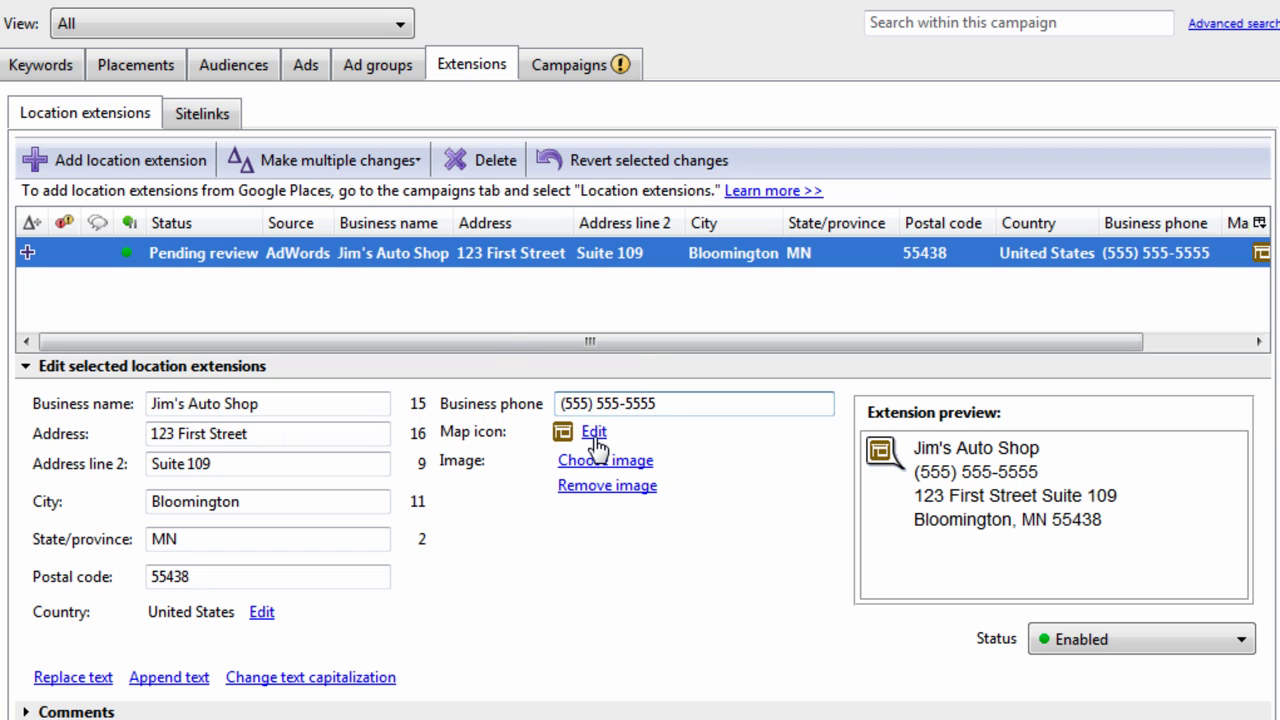
Choose the car map icon and attach the Business image to the extension.
left_click(594, 433)
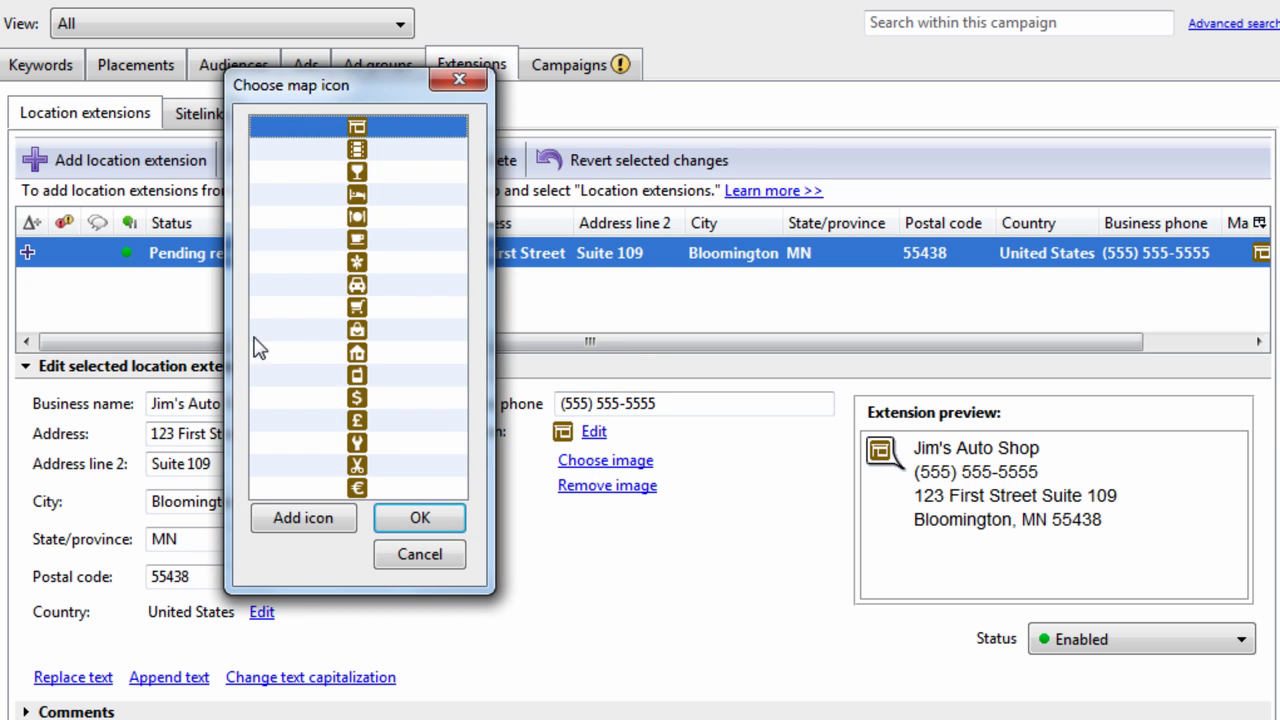
left_click_drag(334, 93, 499, 97)
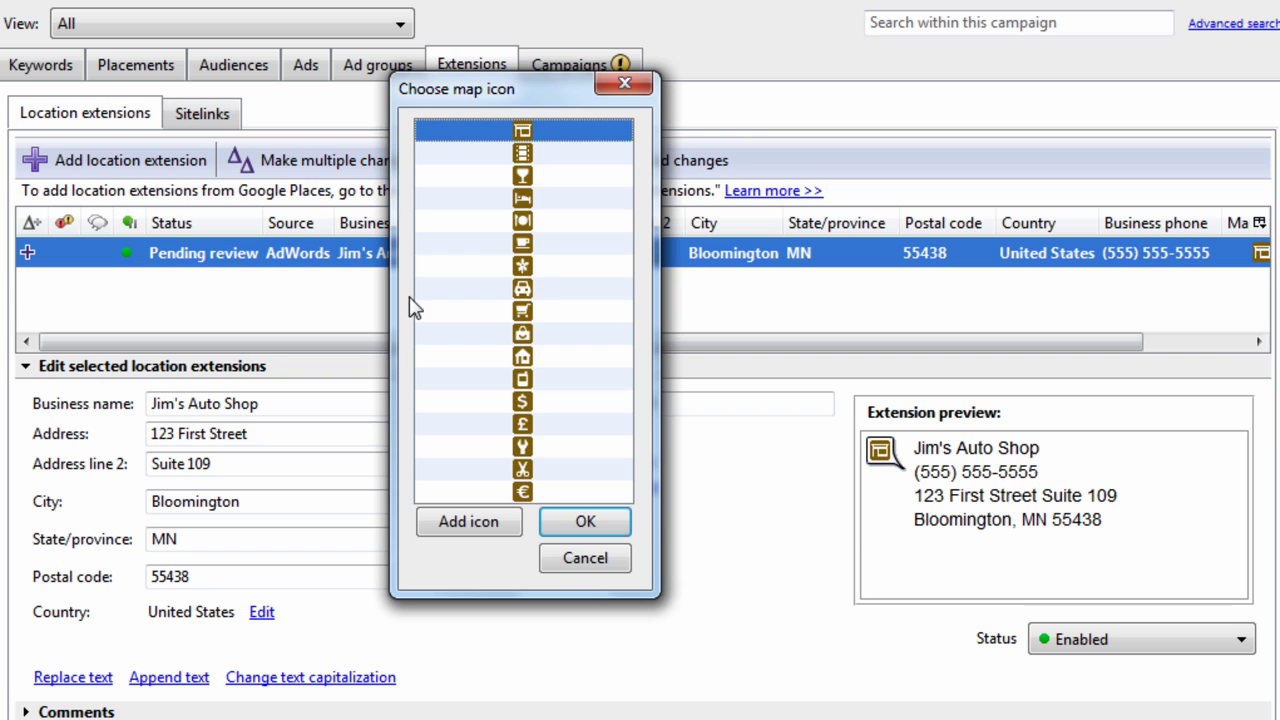
left_click(541, 288)
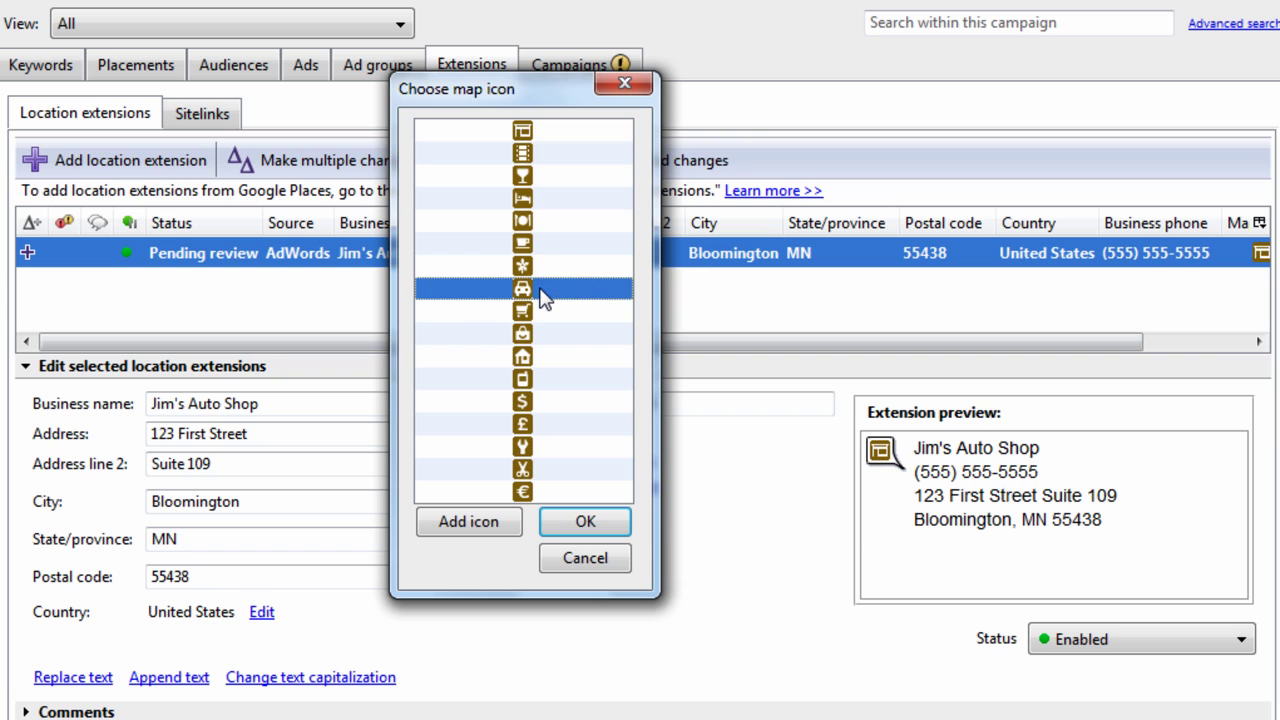
left_click(587, 521)
left_click(608, 463)
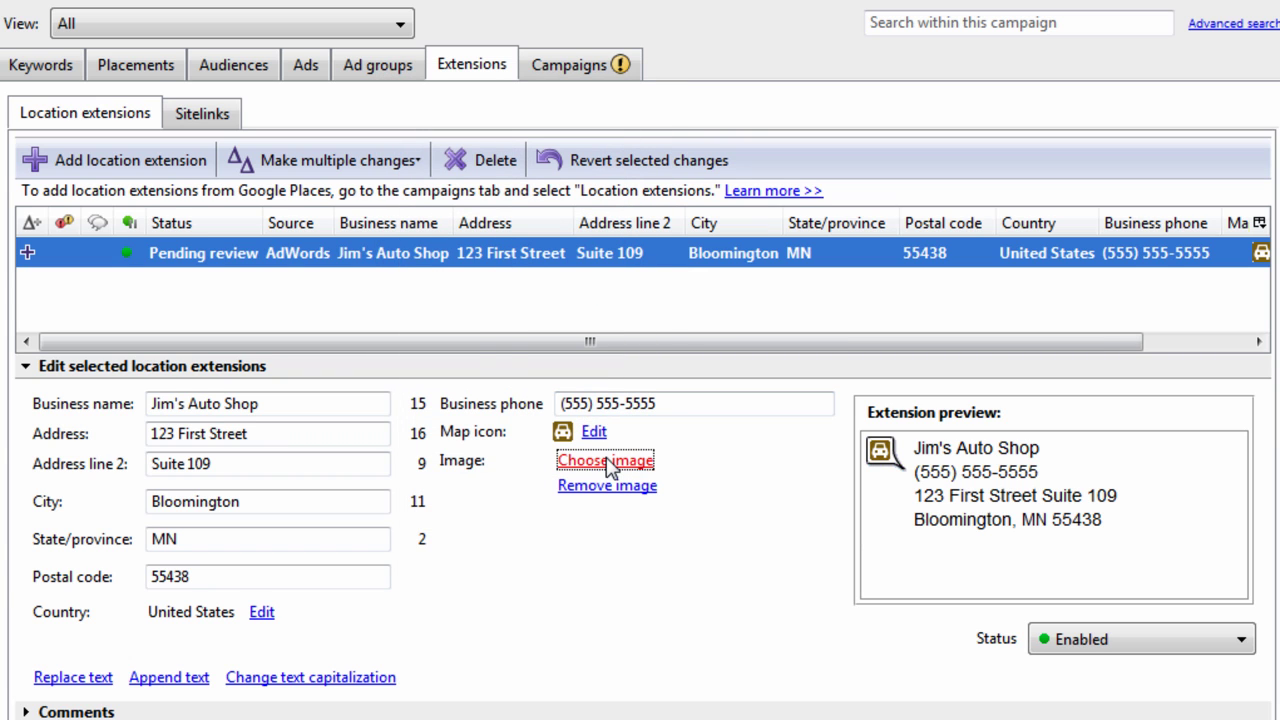
left_click(50, 110)
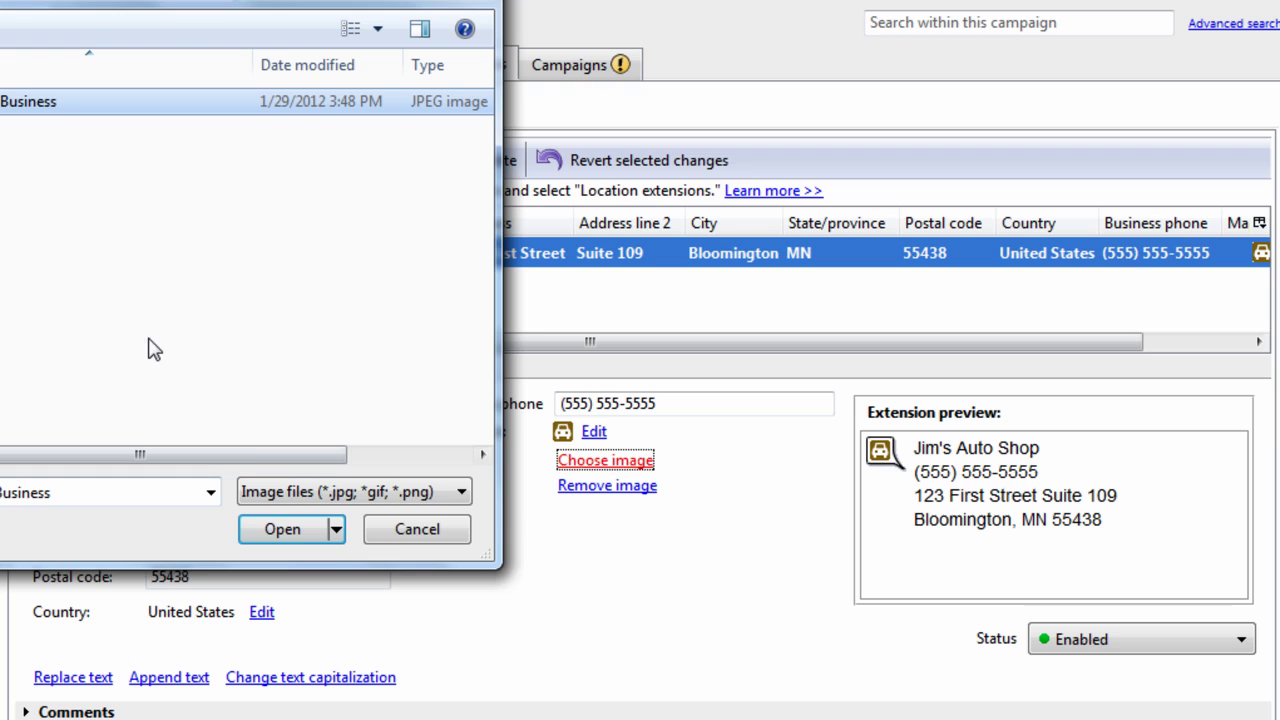
left_click(271, 519)
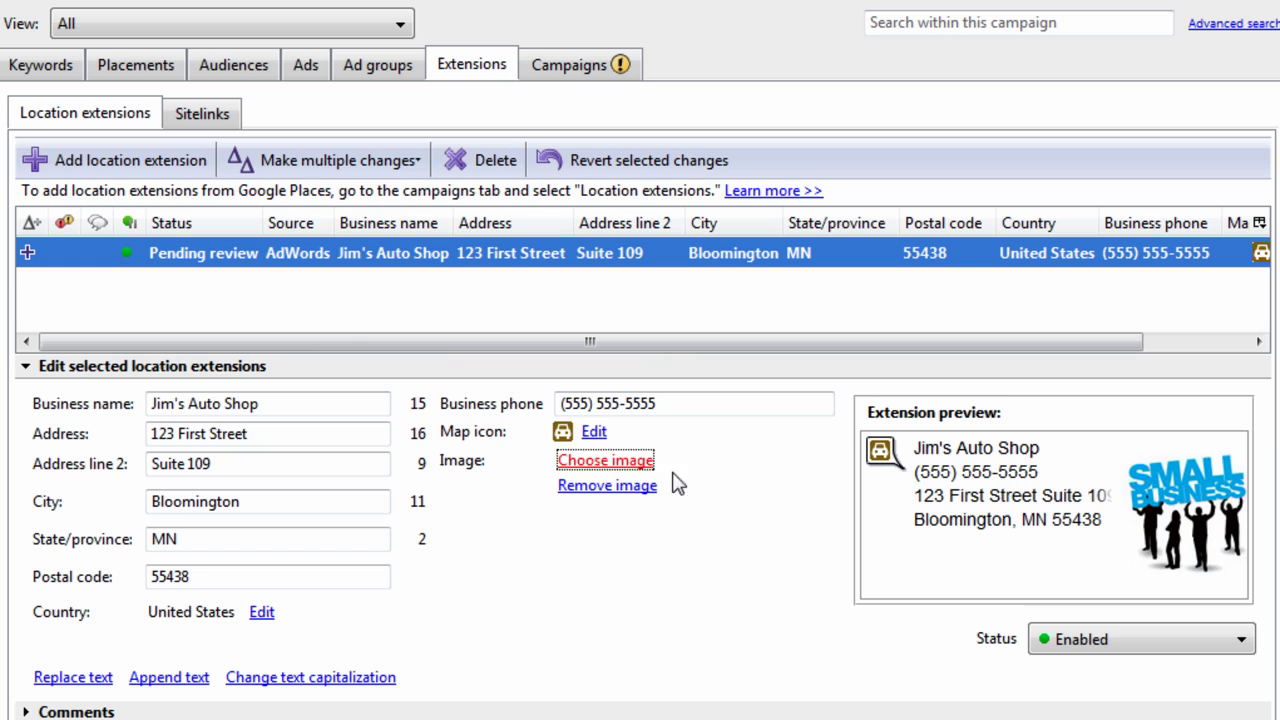
Copy the location extension row.
left_click(339, 307)
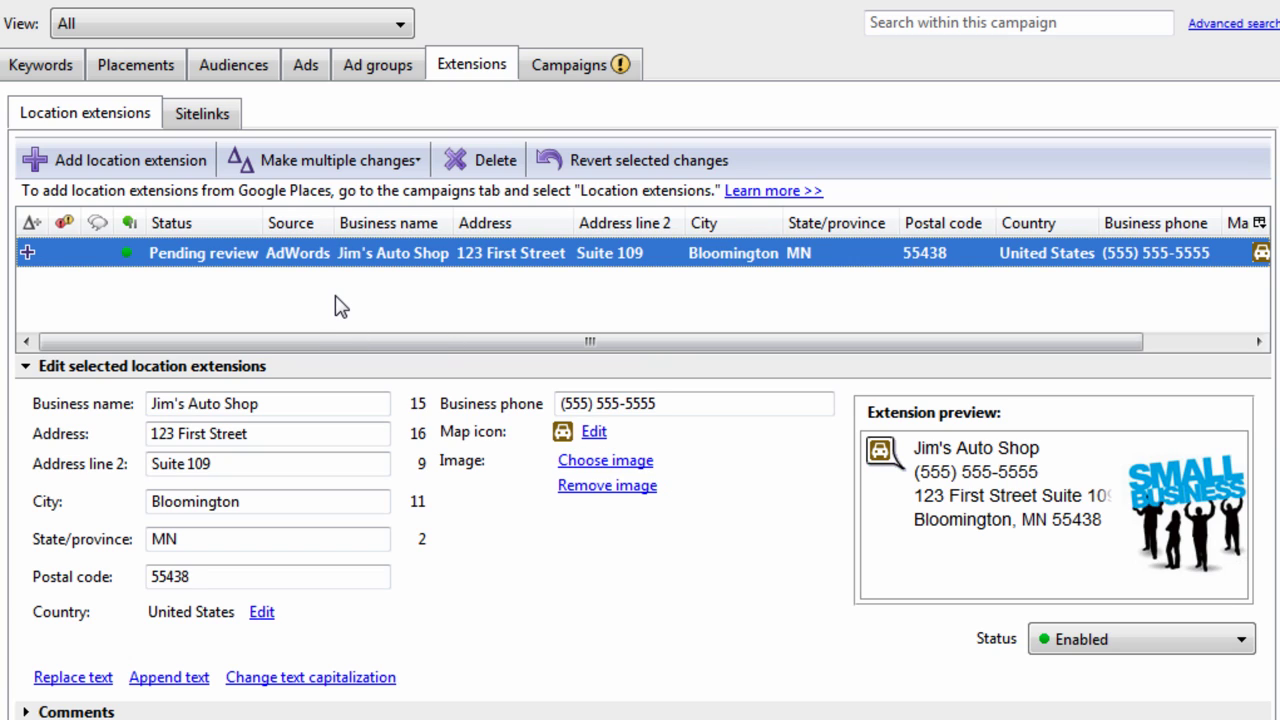
right_click(400, 287)
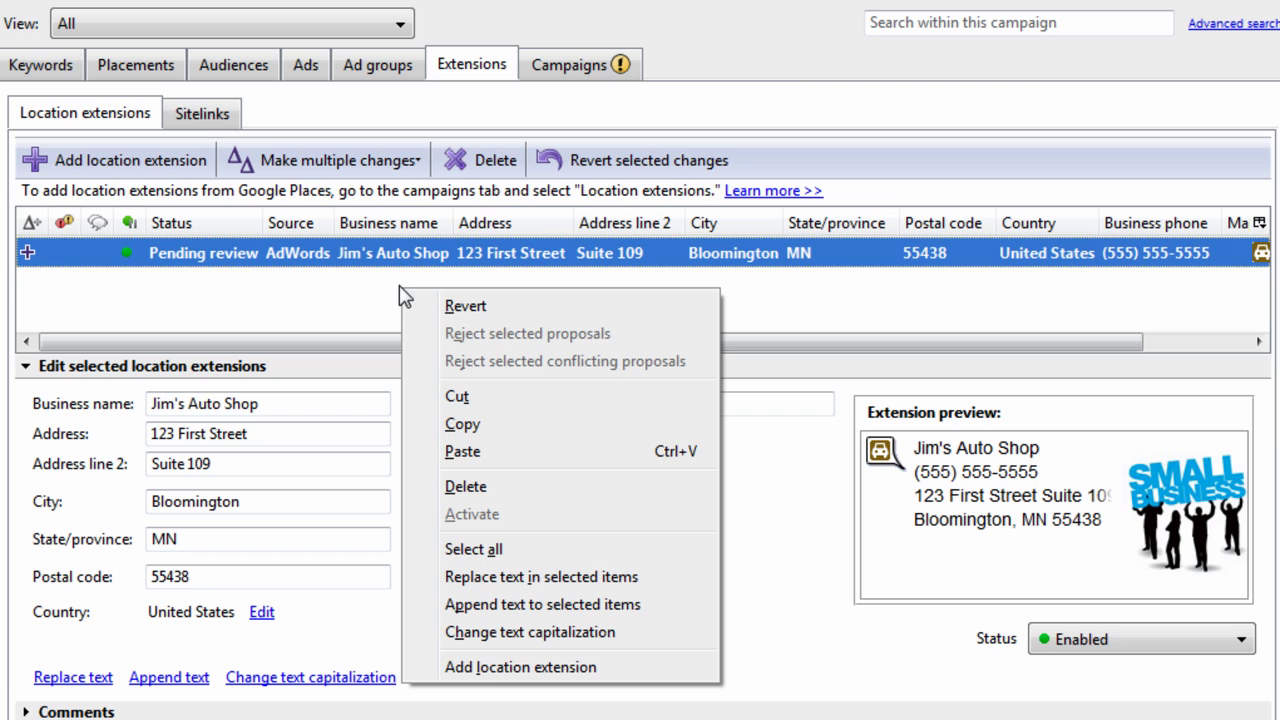
left_click(462, 425)
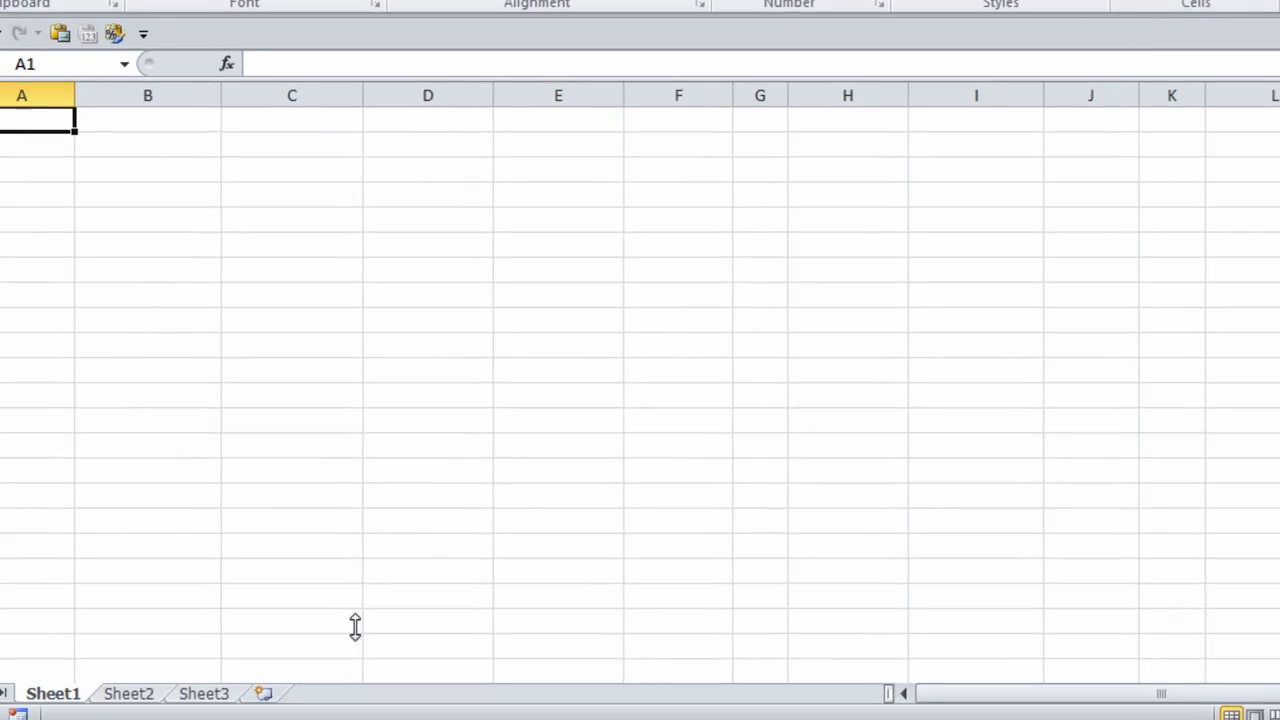
Paste the extension row into Sheet1 twice and delete the duplicate header row.
key("ctrl+v")
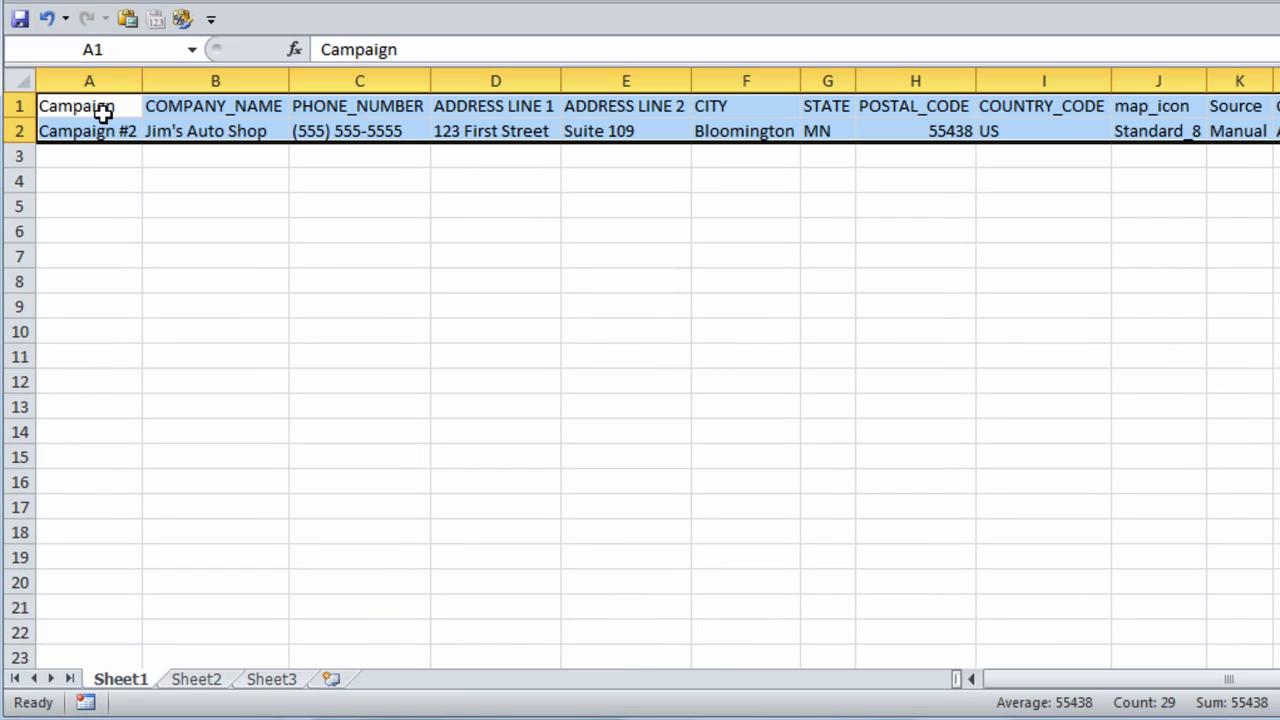
left_click(366, 206)
left_click_drag(125, 134, 1165, 133)
left_click(878, 202)
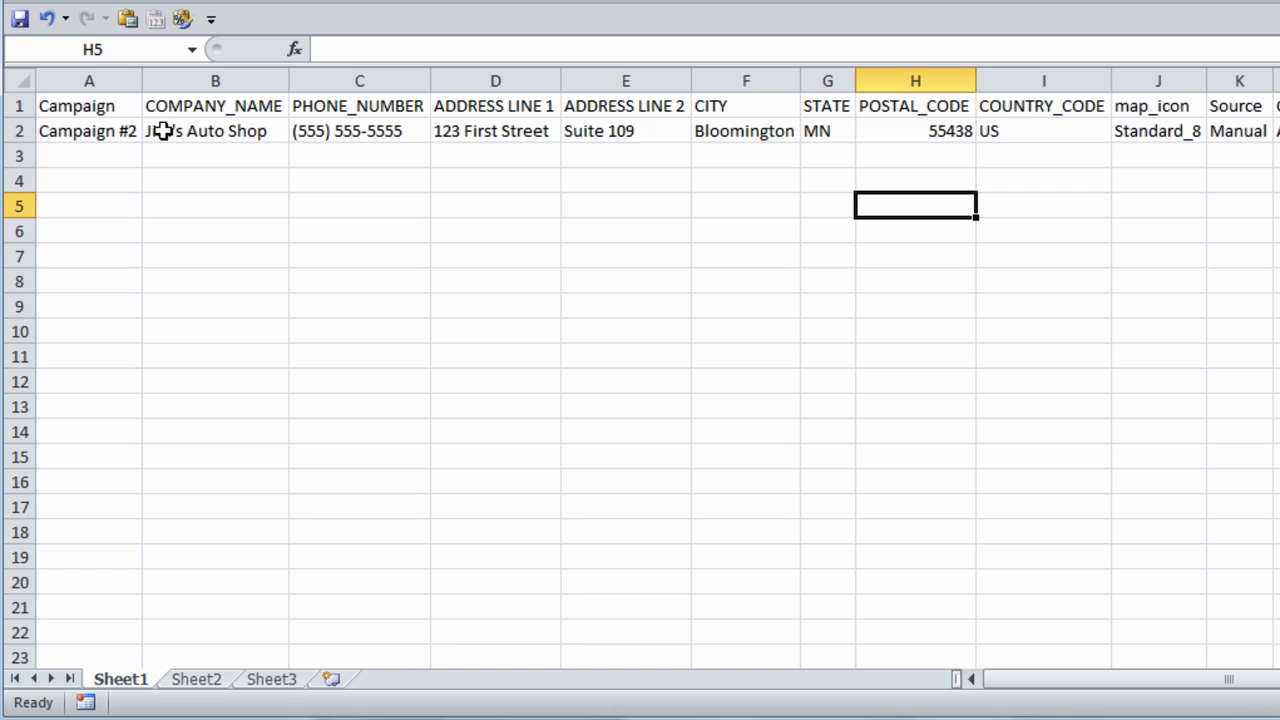
left_click_drag(129, 131, 818, 131)
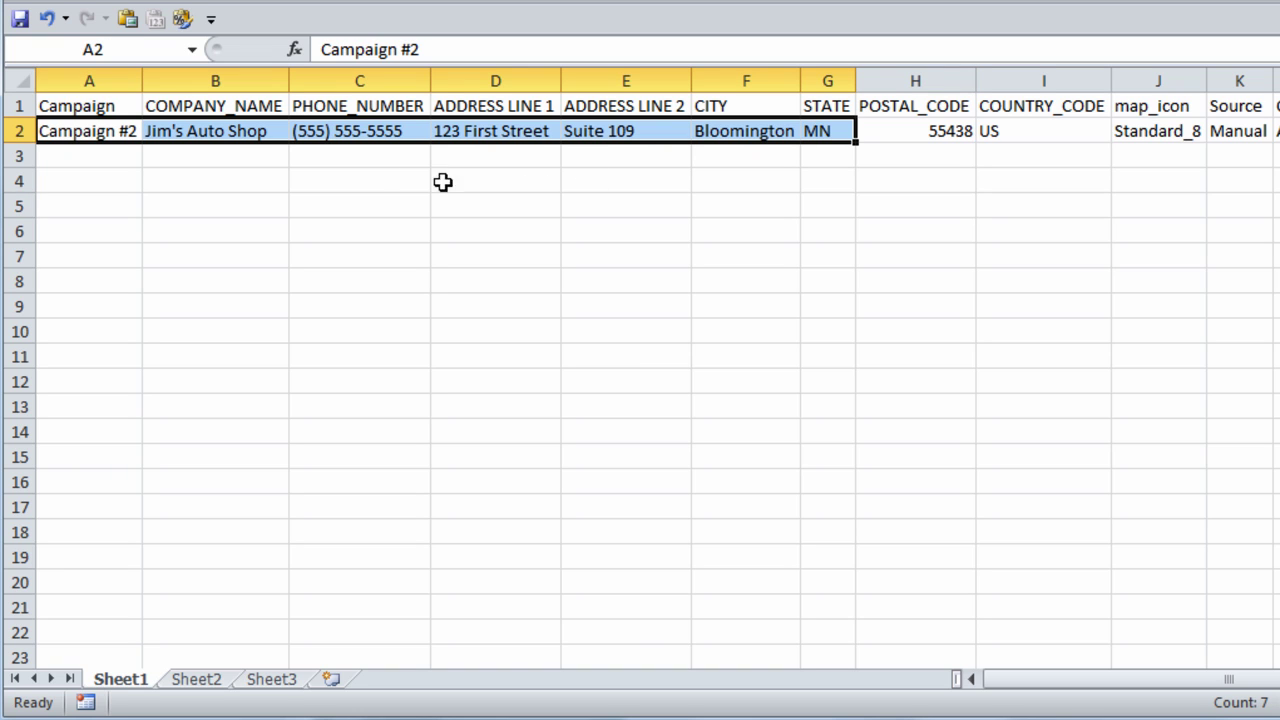
left_click(128, 150)
key("ctrl+v")
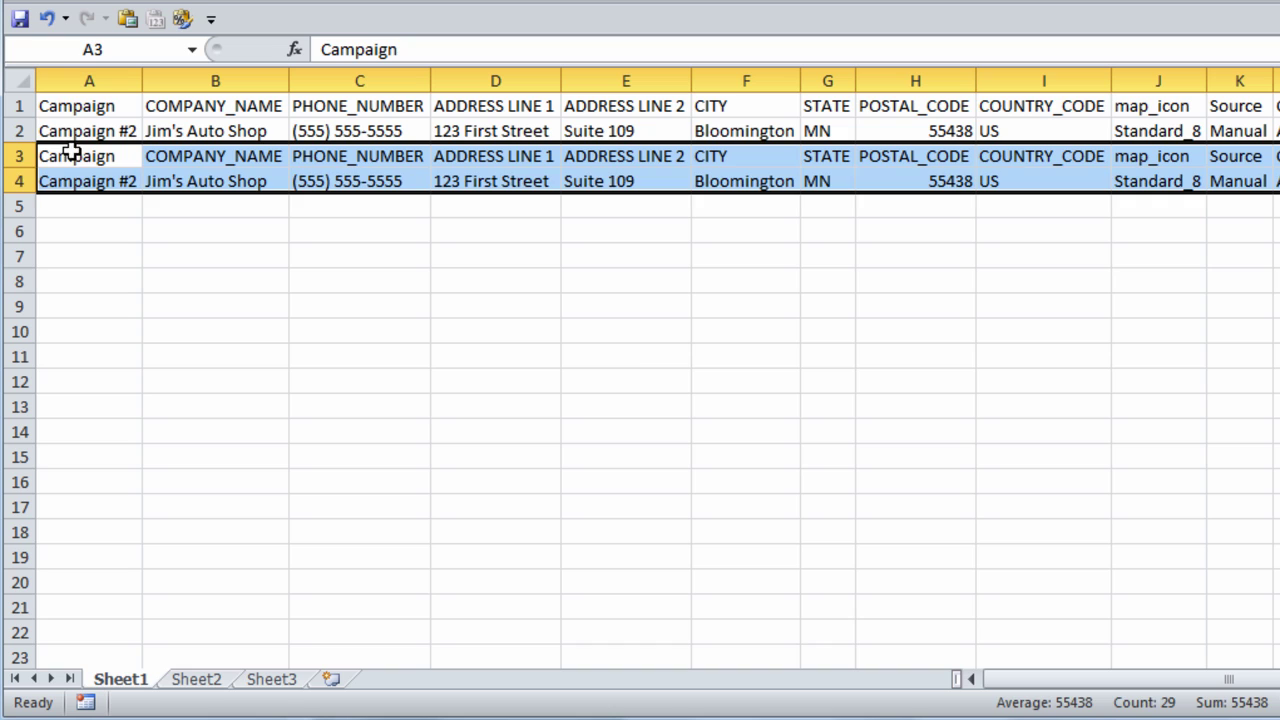
left_click(20, 155)
key("ctrl+minus")
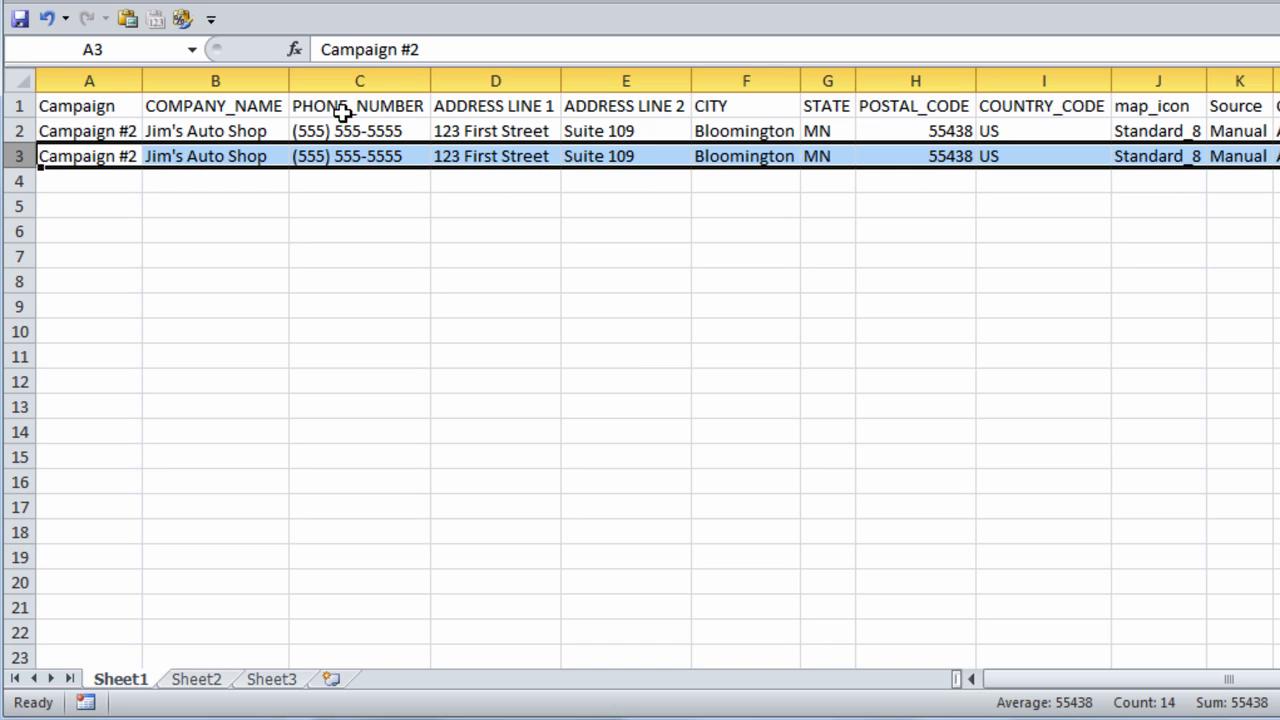
Fill cell E3 with Suite 110 and copy the whole data table.
left_click(652, 132)
left_click_drag(690, 143, 700, 174)
left_click(647, 160)
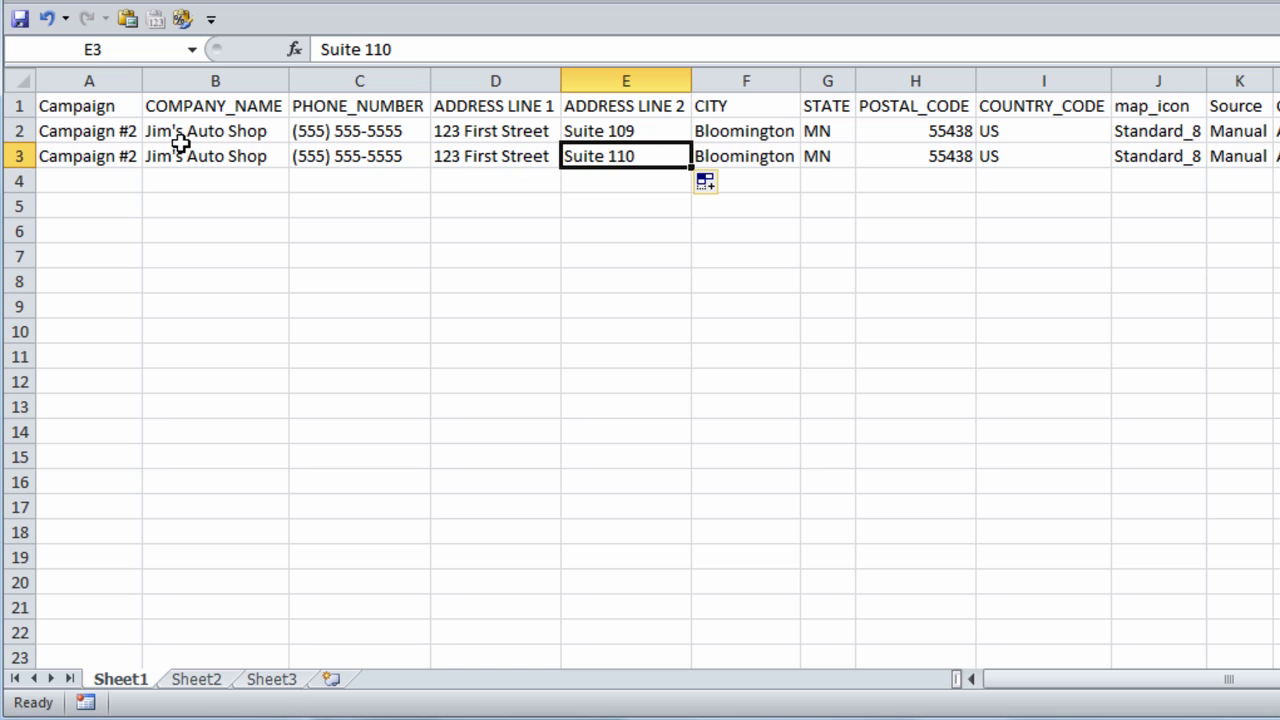
key("Down")
key("Down")
key("Down")
key("Down")
key("Left")
left_click(530, 147)
key("ctrl+a")
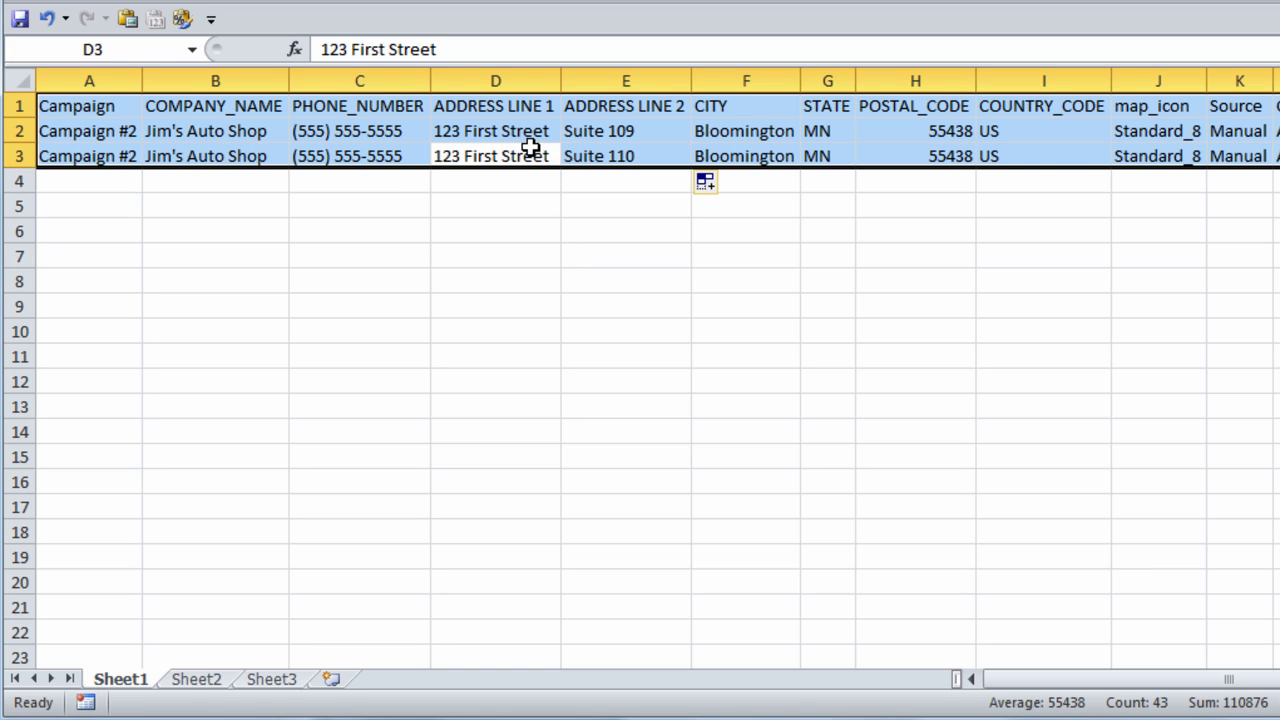
key("ctrl+c")
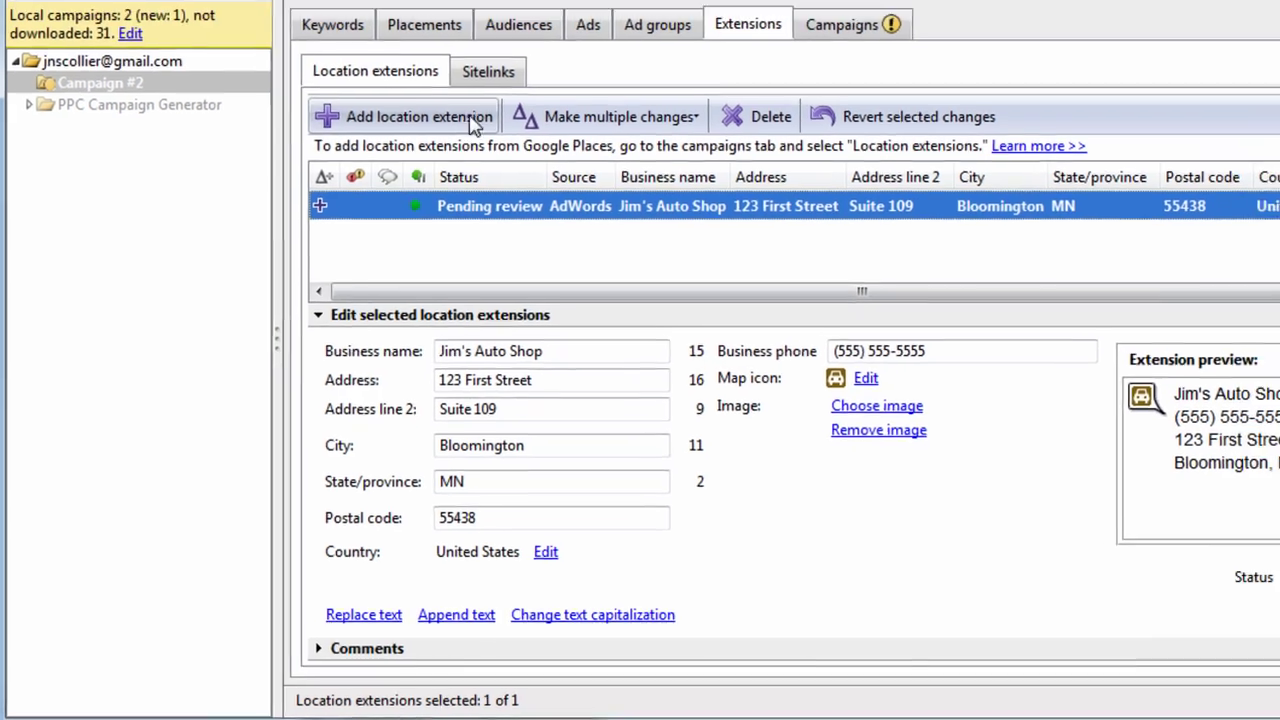
Bulk-import the copied rows as location extensions, including campaign names, and accept the changes.
left_click(518, 207)
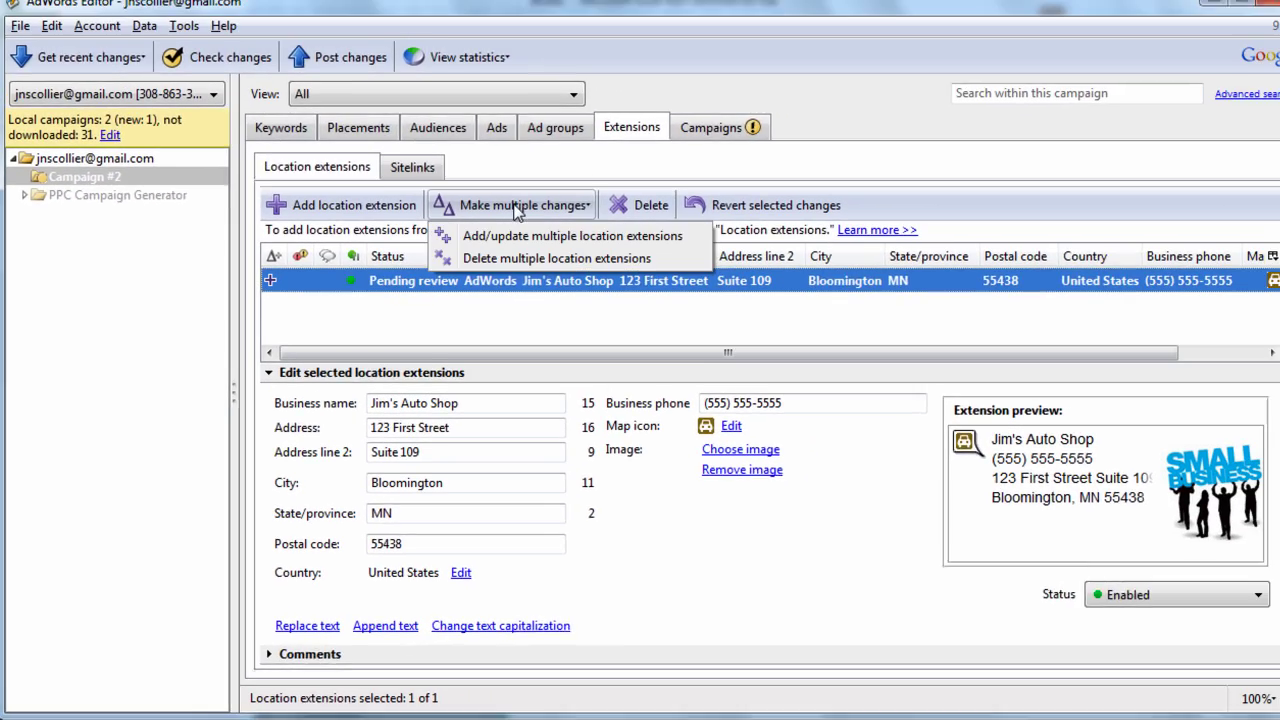
left_click(500, 237)
key("ctrl+v")
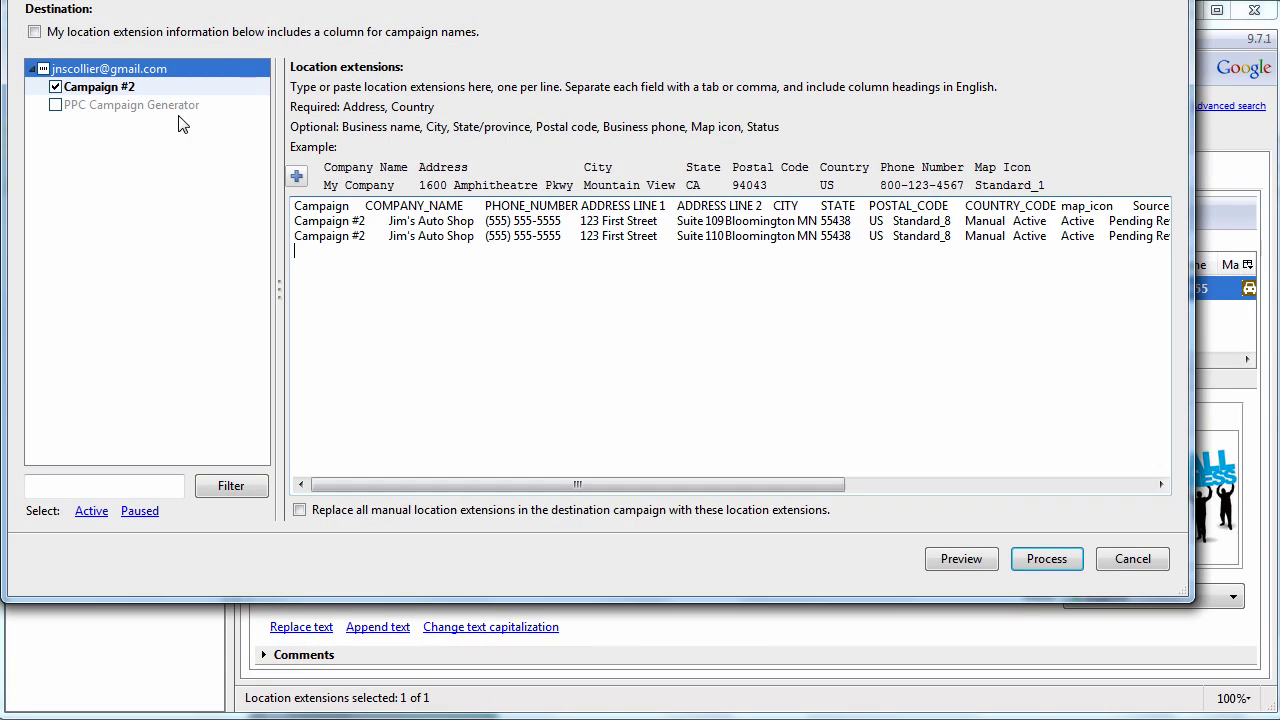
left_click(35, 33)
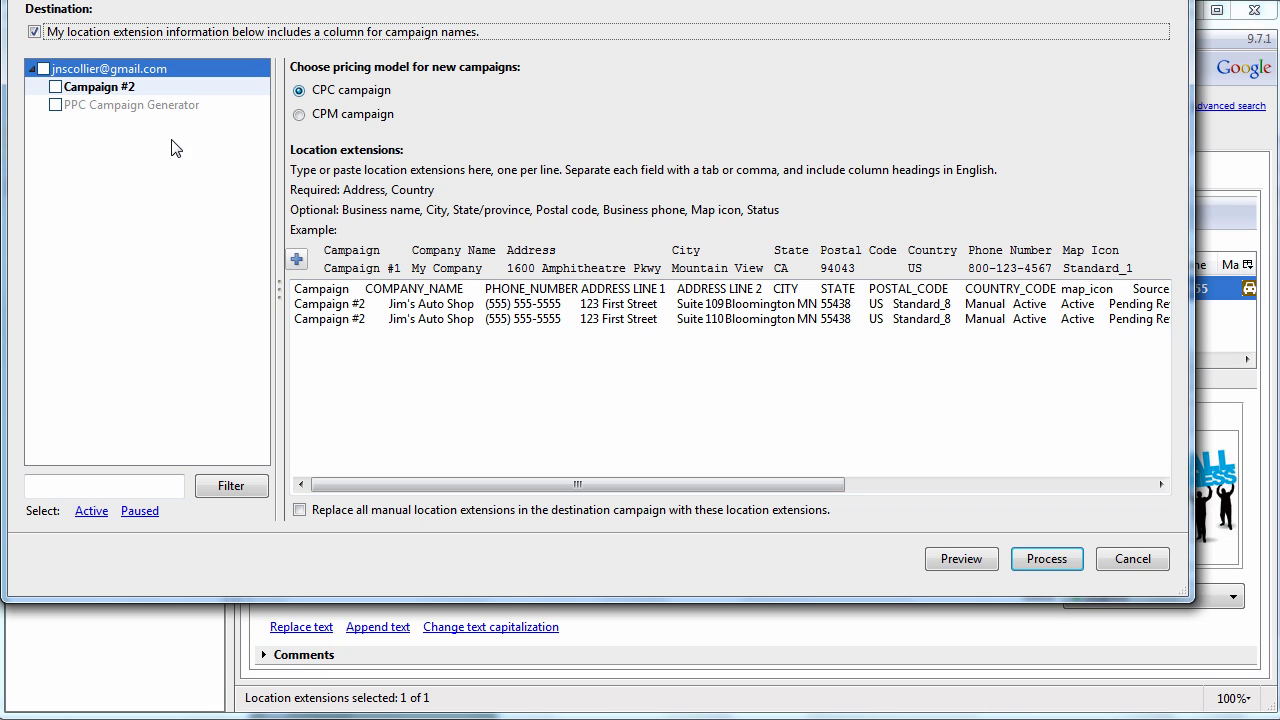
left_click(988, 561)
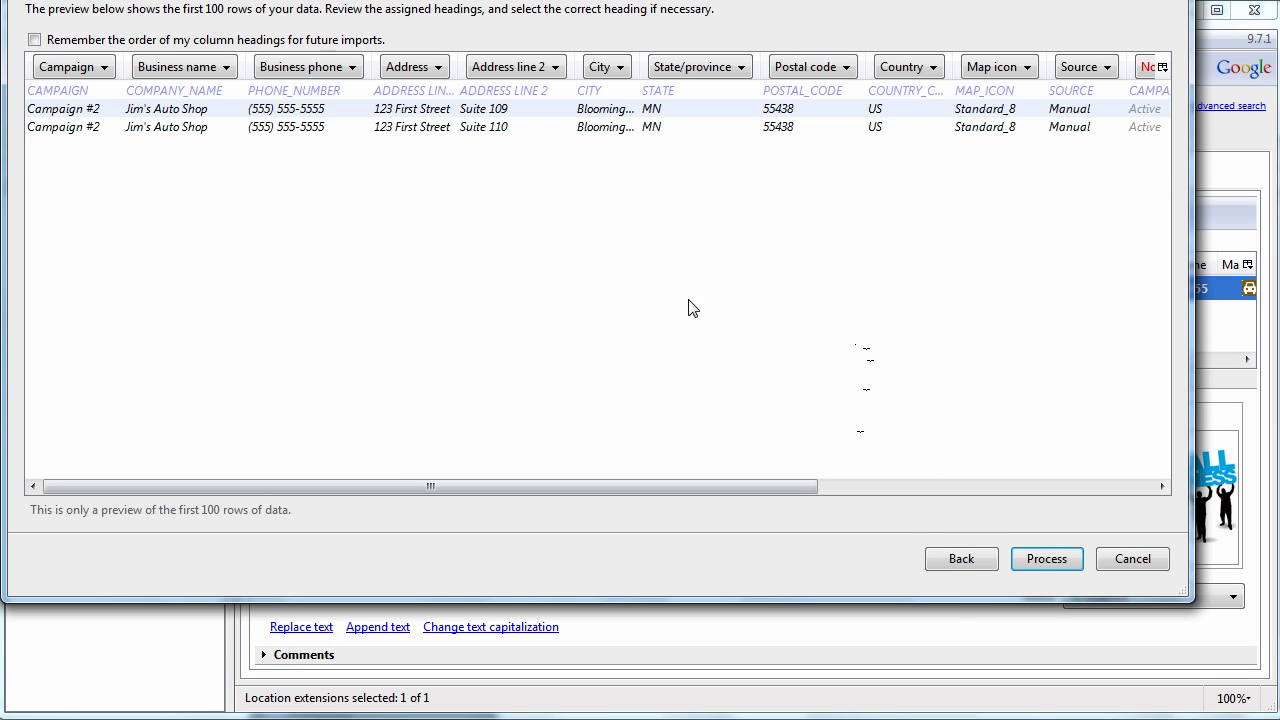
left_click(1016, 562)
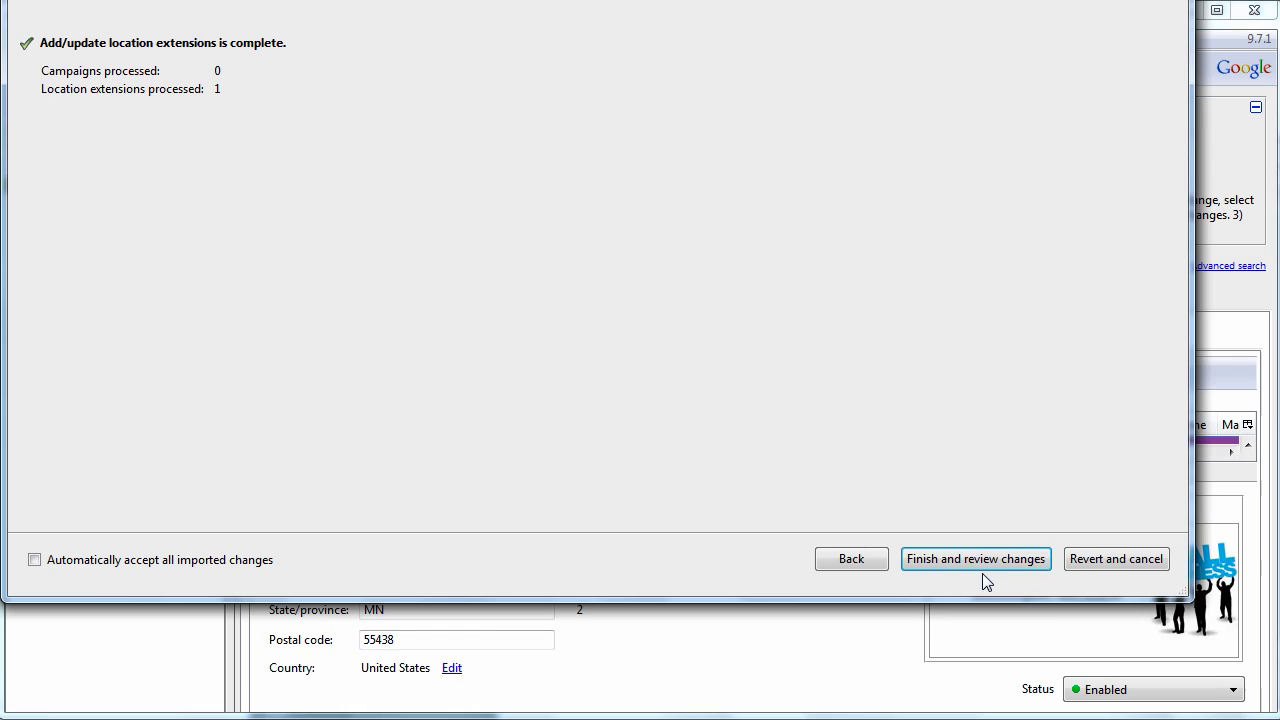
left_click(990, 563)
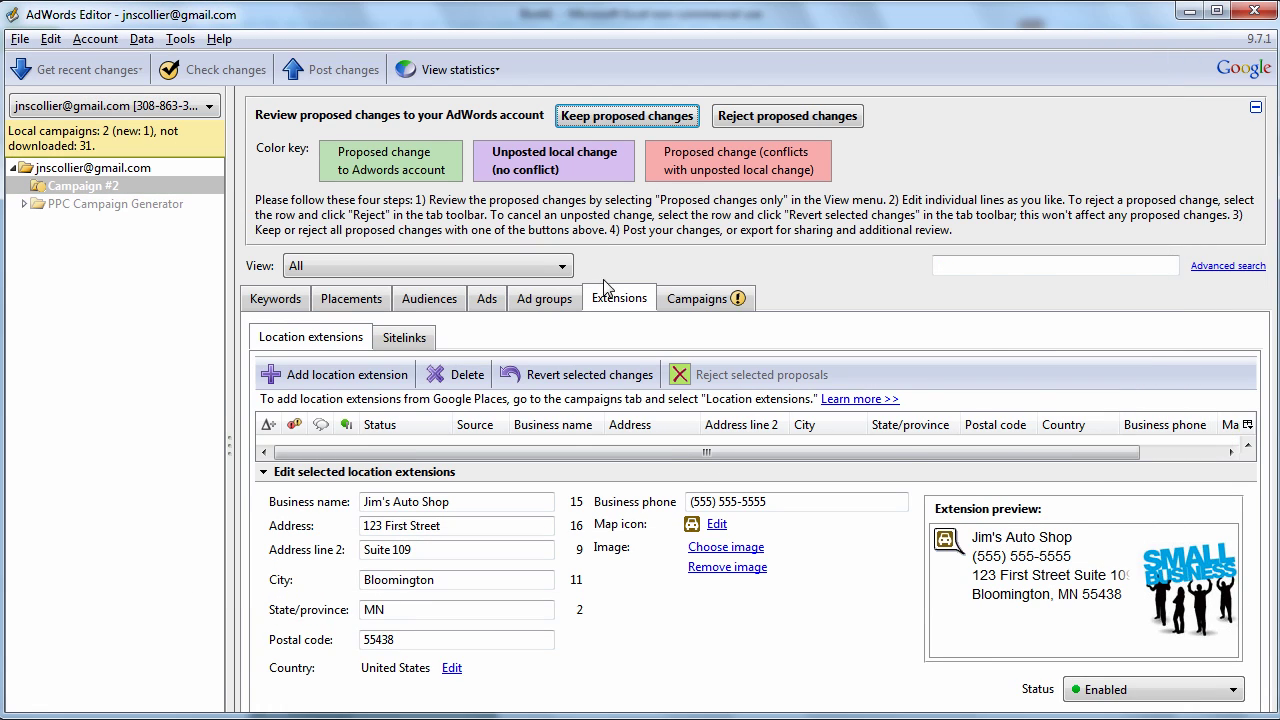
left_click(627, 115)
Compare the Suite 109 and Suite 110 extensions, select both, and switch to Sitelinks.
left_click(686, 322)
left_click(700, 290)
left_click(700, 318)
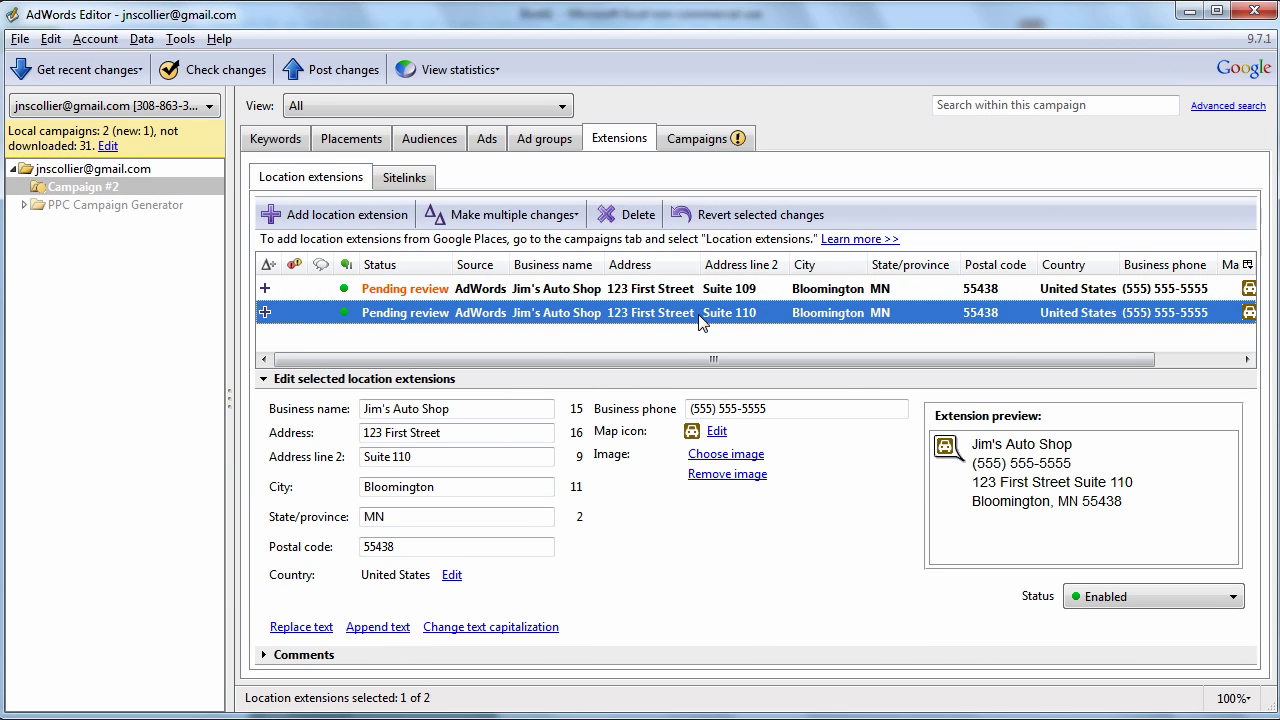
left_click(702, 289)
left_click(702, 313)
left_click(702, 289)
left_click(706, 313)
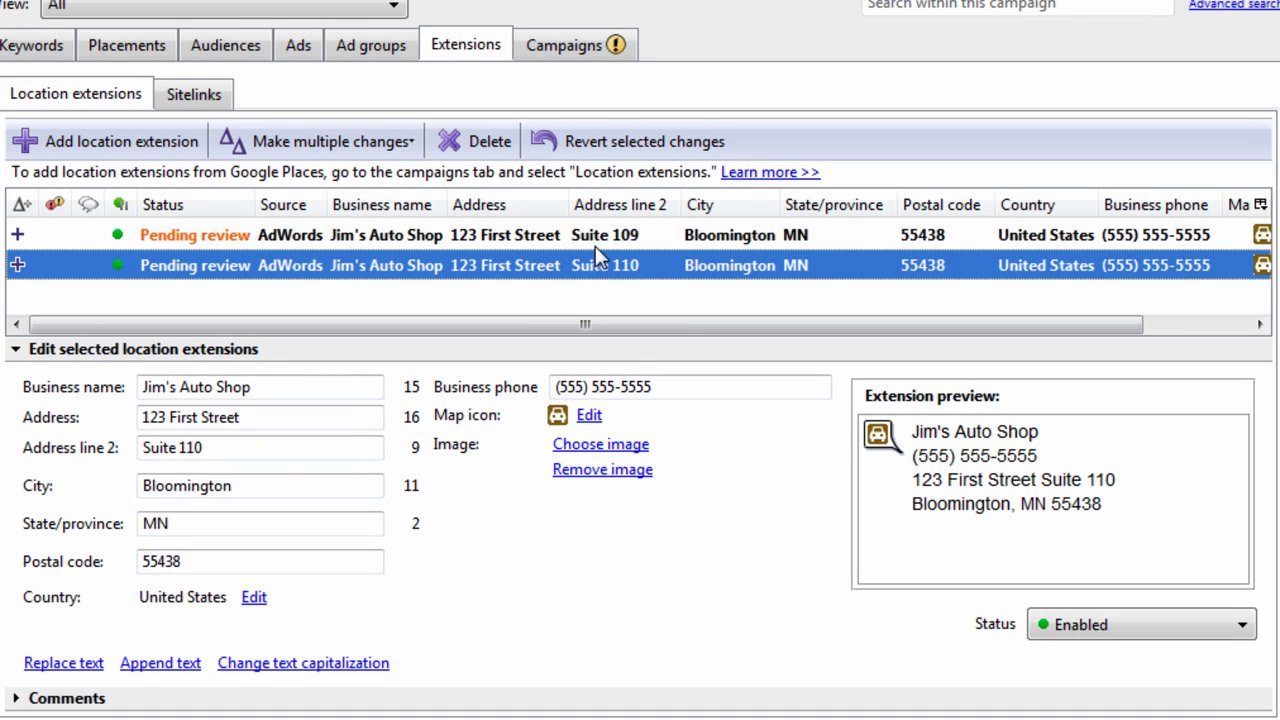
left_click(595, 244)
left_click(597, 268)
key("ctrl+a")
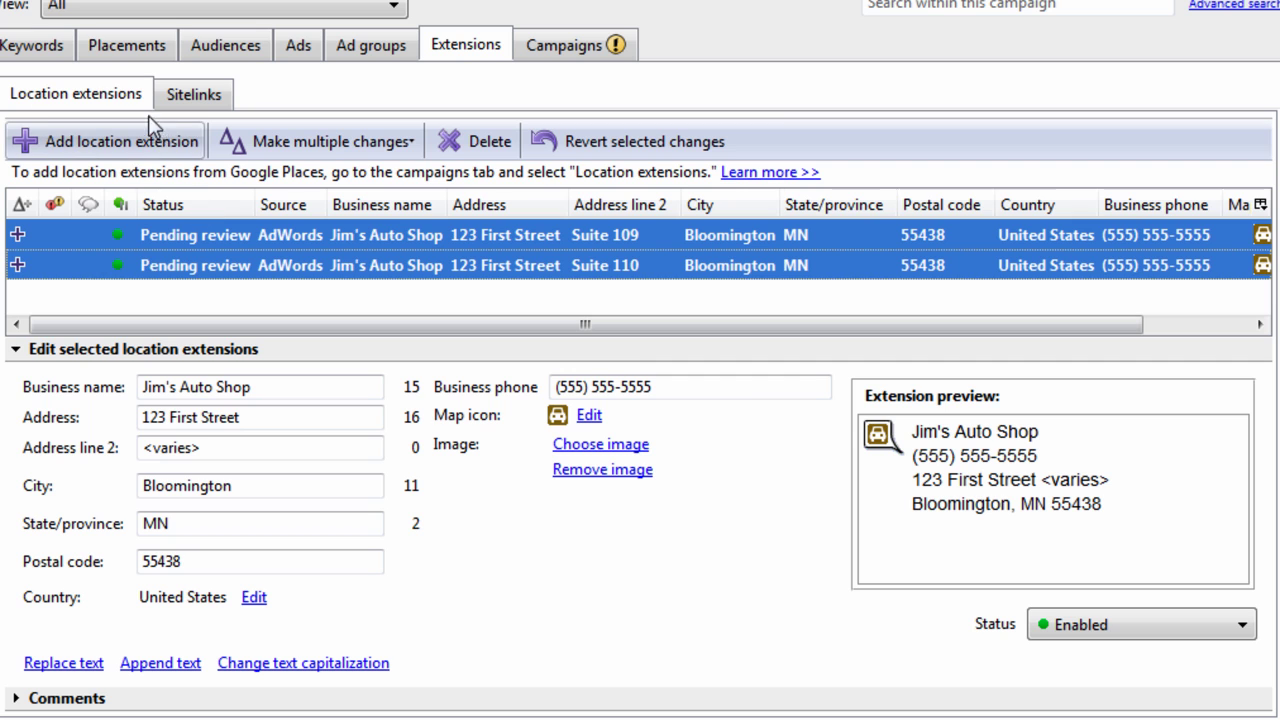
left_click(195, 108)
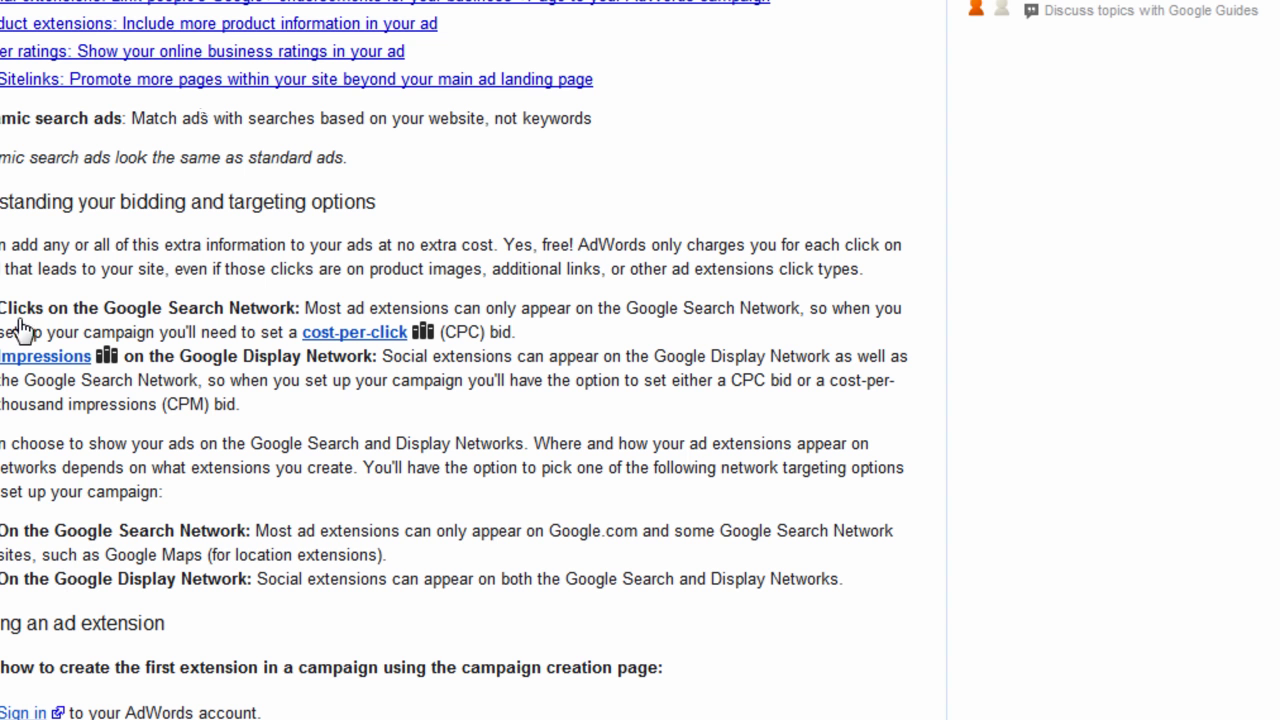
Expand the Ad Sitelinks help example to show the pizza-store ad.
left_click(150, 79)
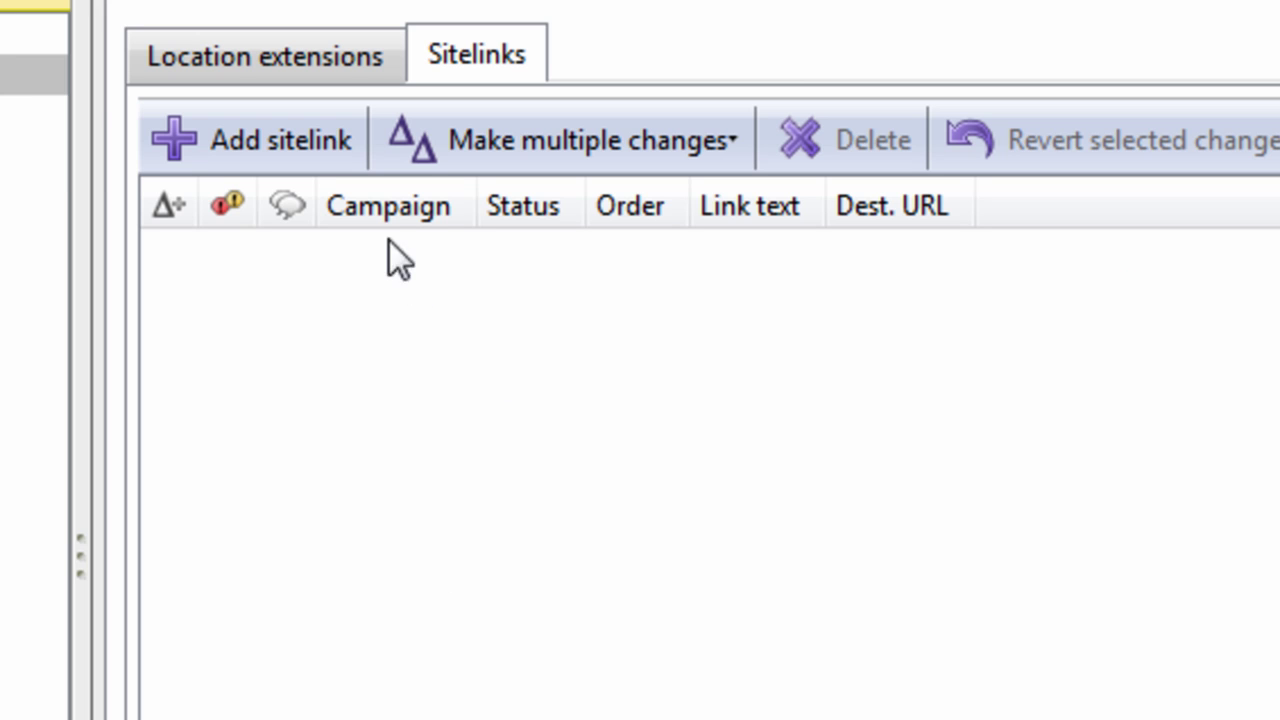
Add four new sitelinks and auto-size all list columns.
left_click(333, 150)
left_click(332, 149)
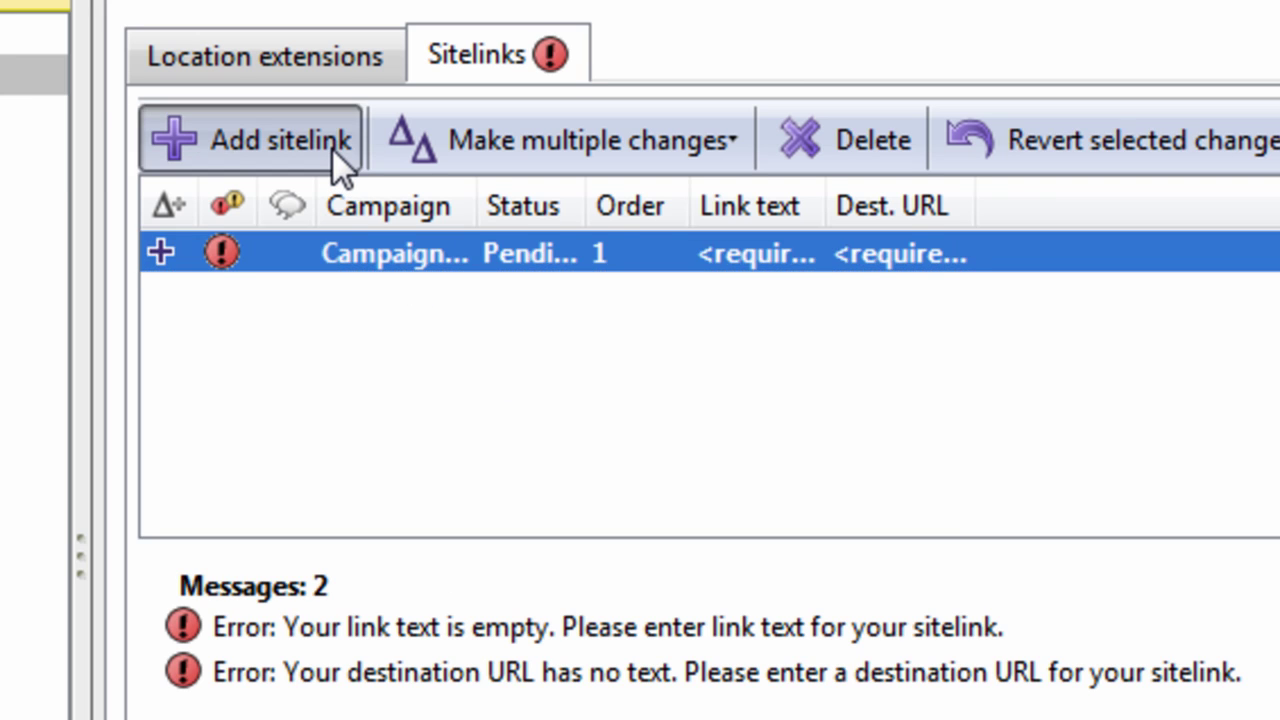
left_click(332, 149)
left_click(332, 149)
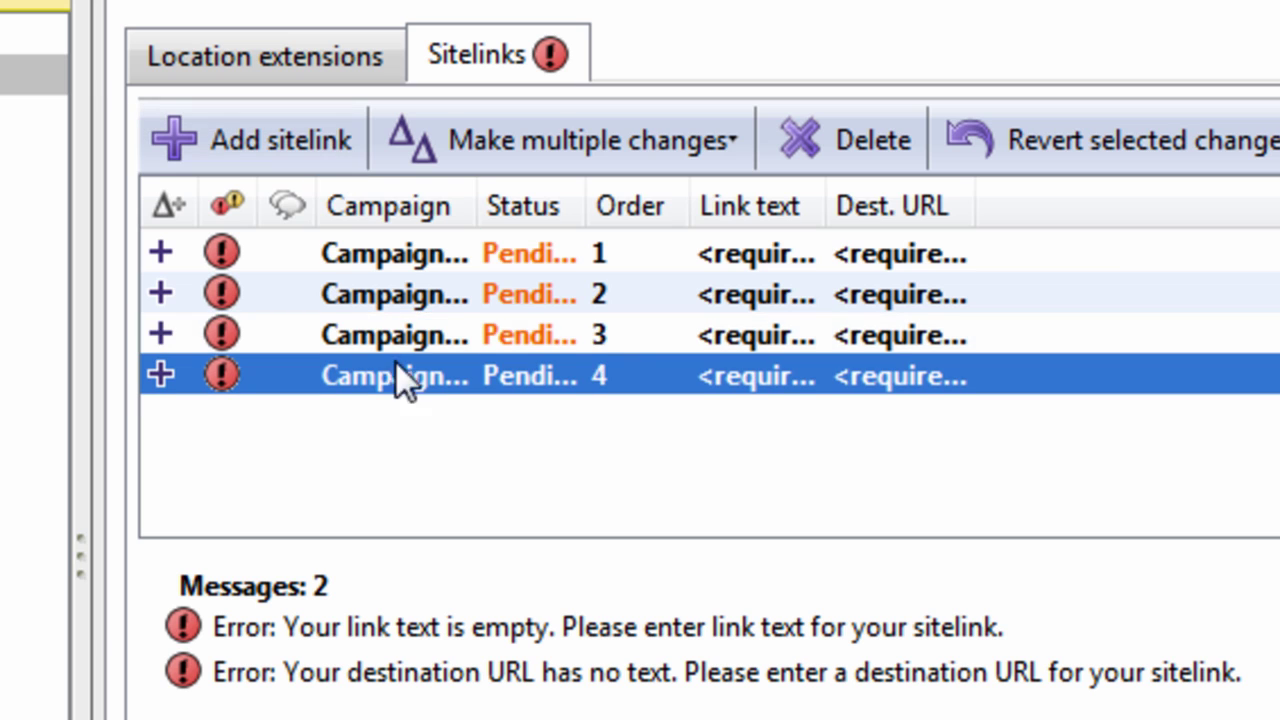
right_click(661, 209)
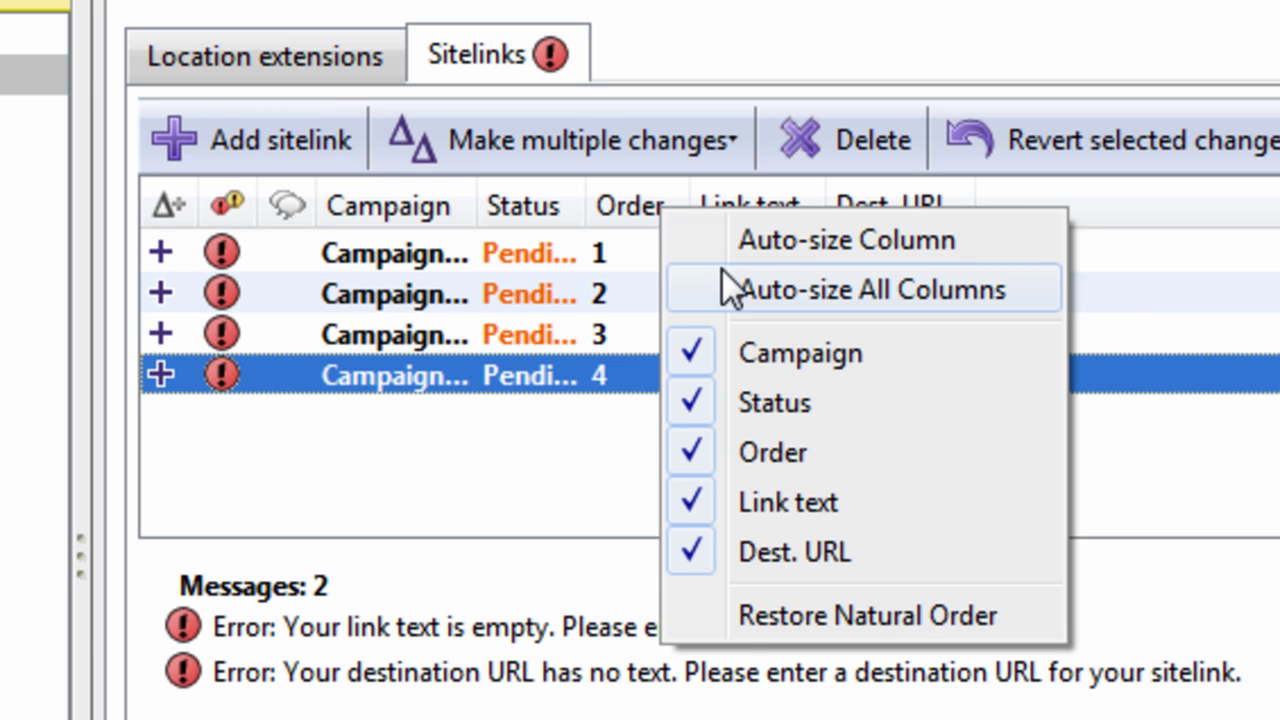
left_click(854, 289)
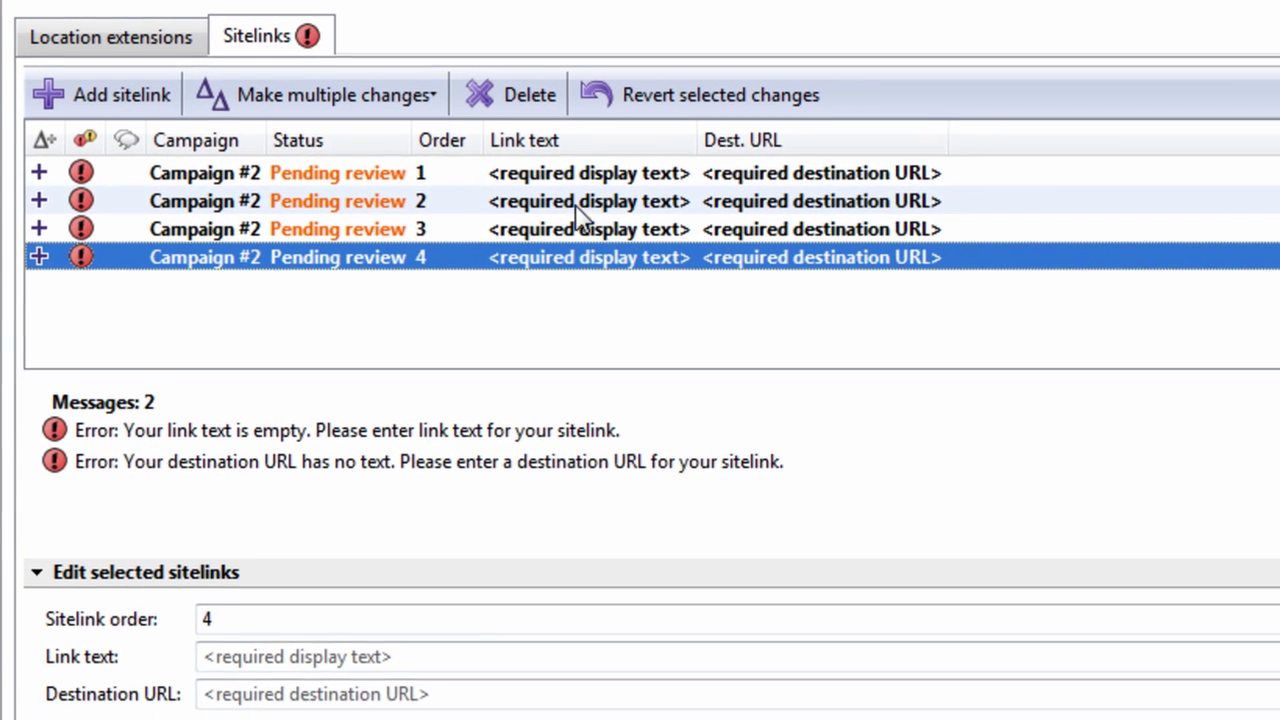
left_click(800, 220)
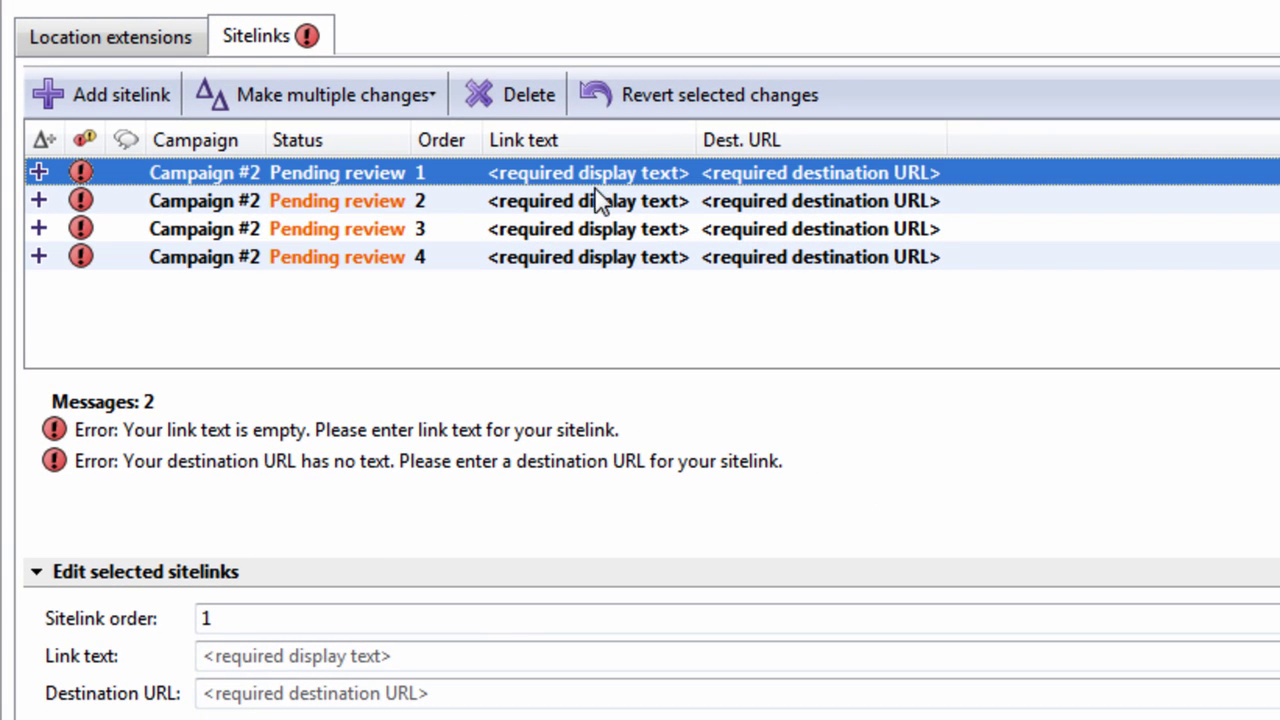
left_click(290, 657)
type("Sto")
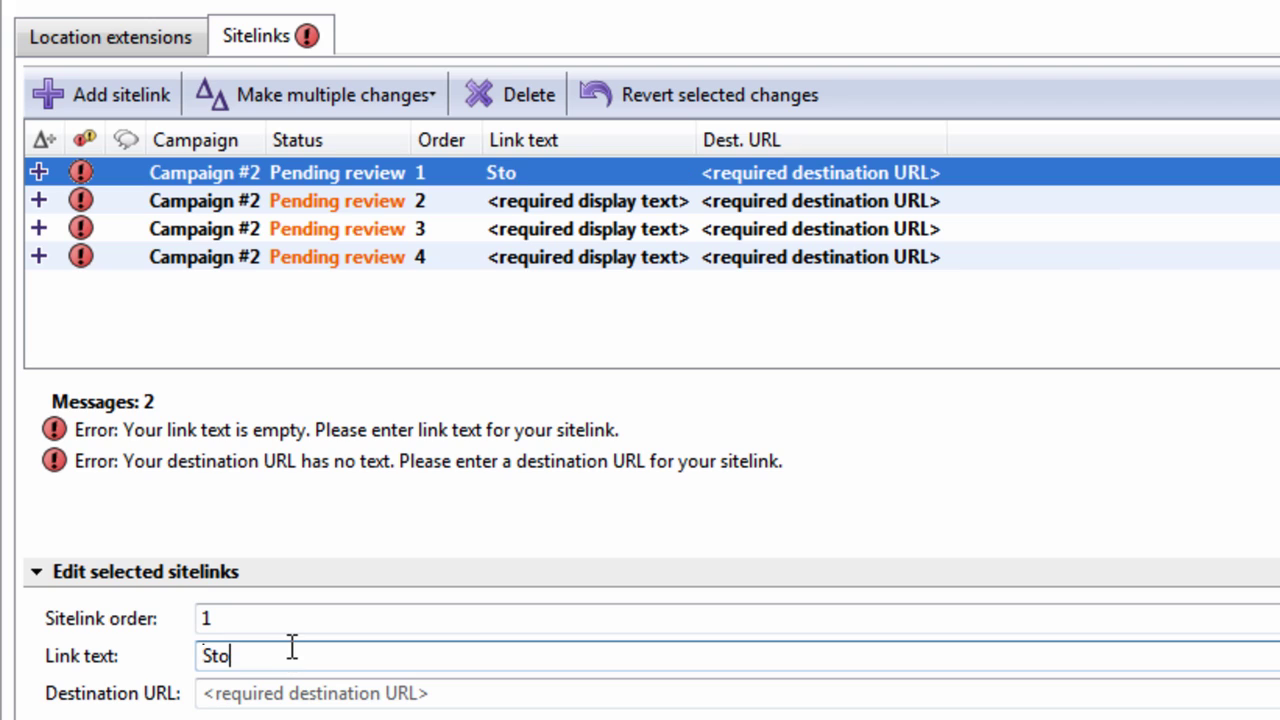
type("re Locator")
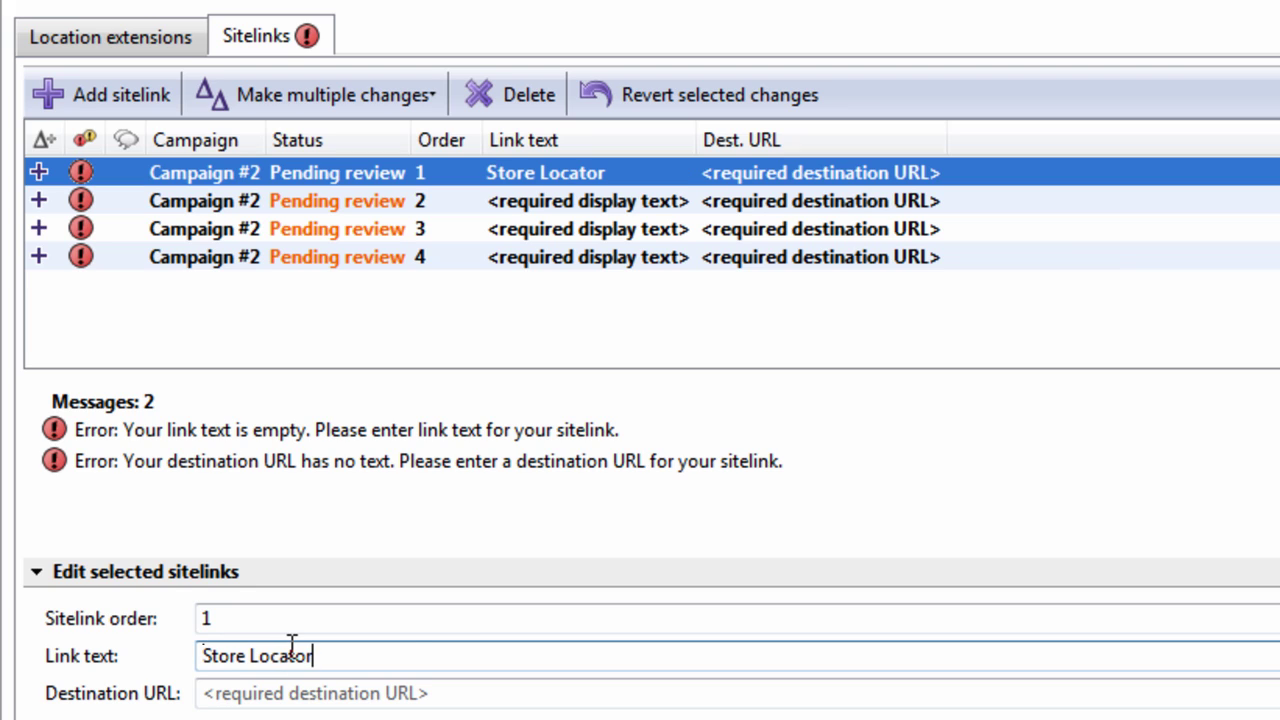
key("Tab")
type("h")
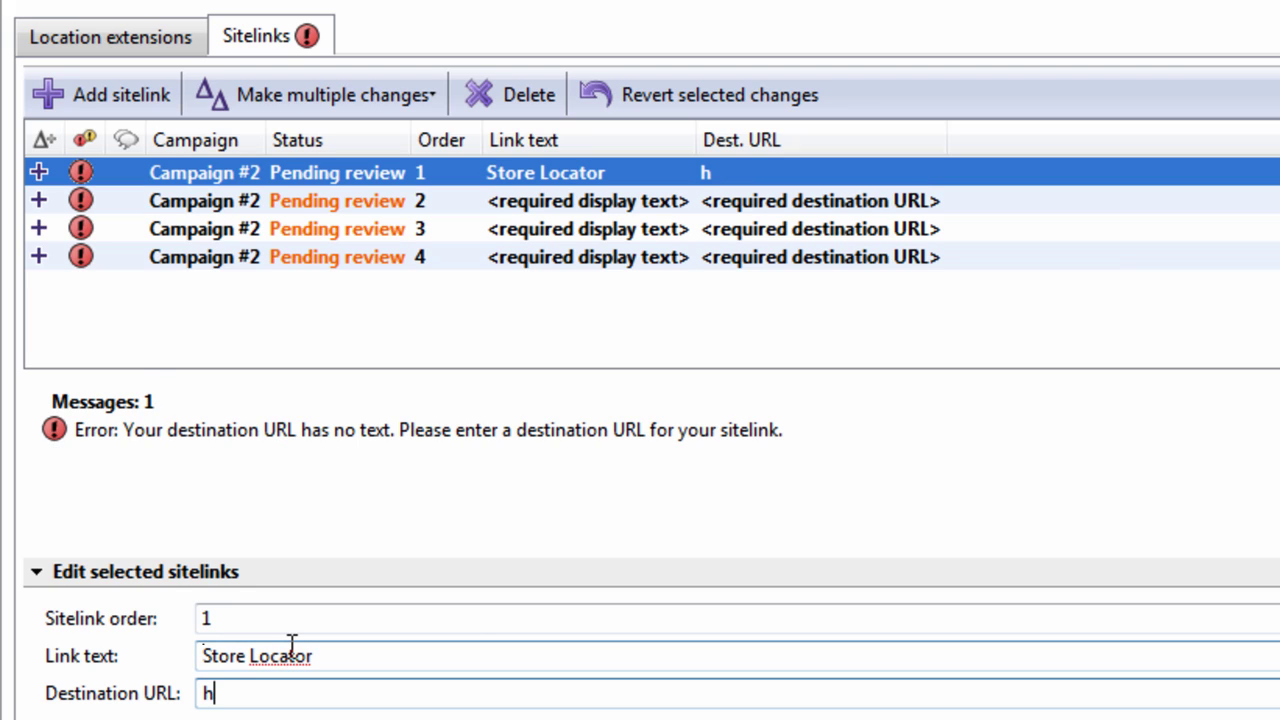
key("BackSpace")
key("BackSpace")
type("ttp://google.com")
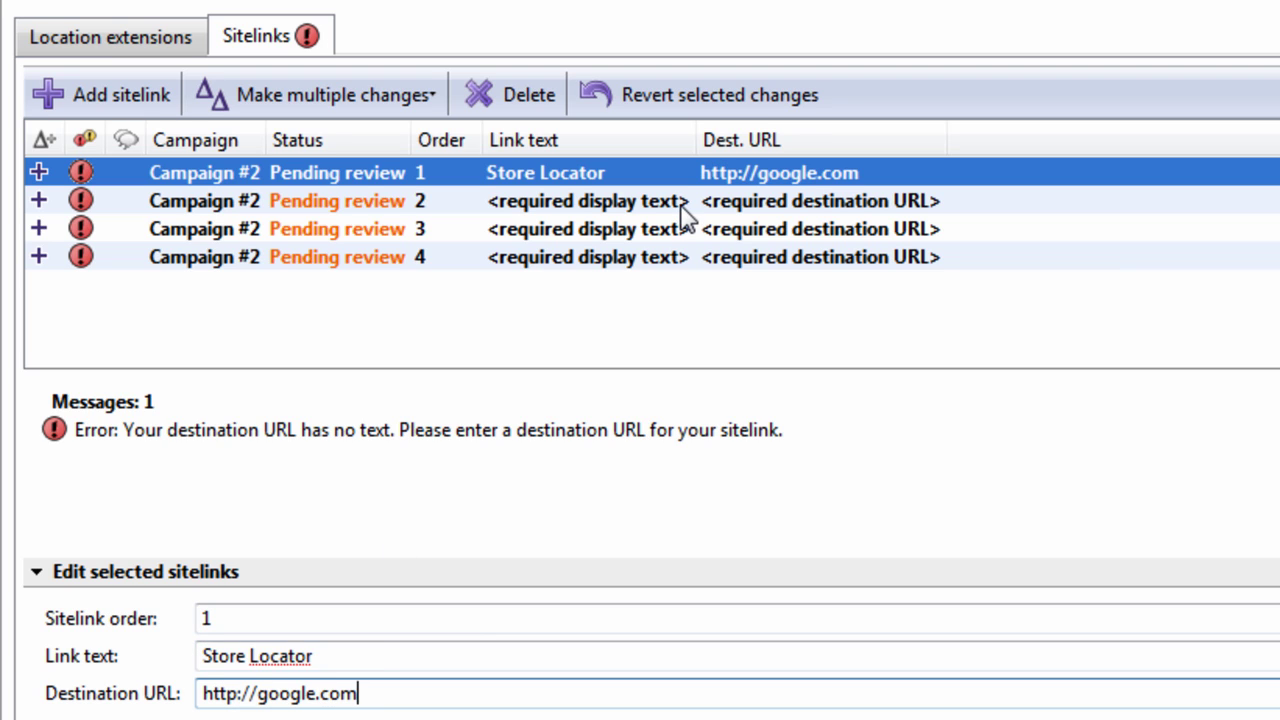
left_click(680, 204)
left_click(274, 660)
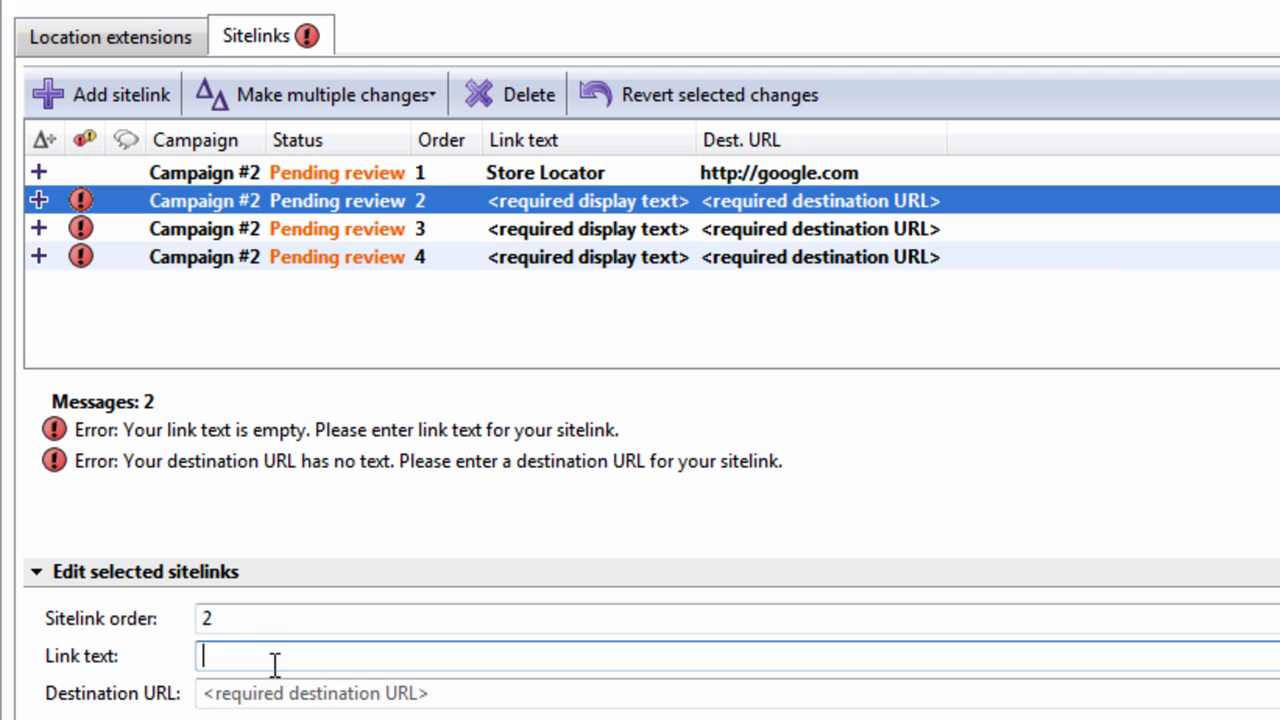
type("Deals")
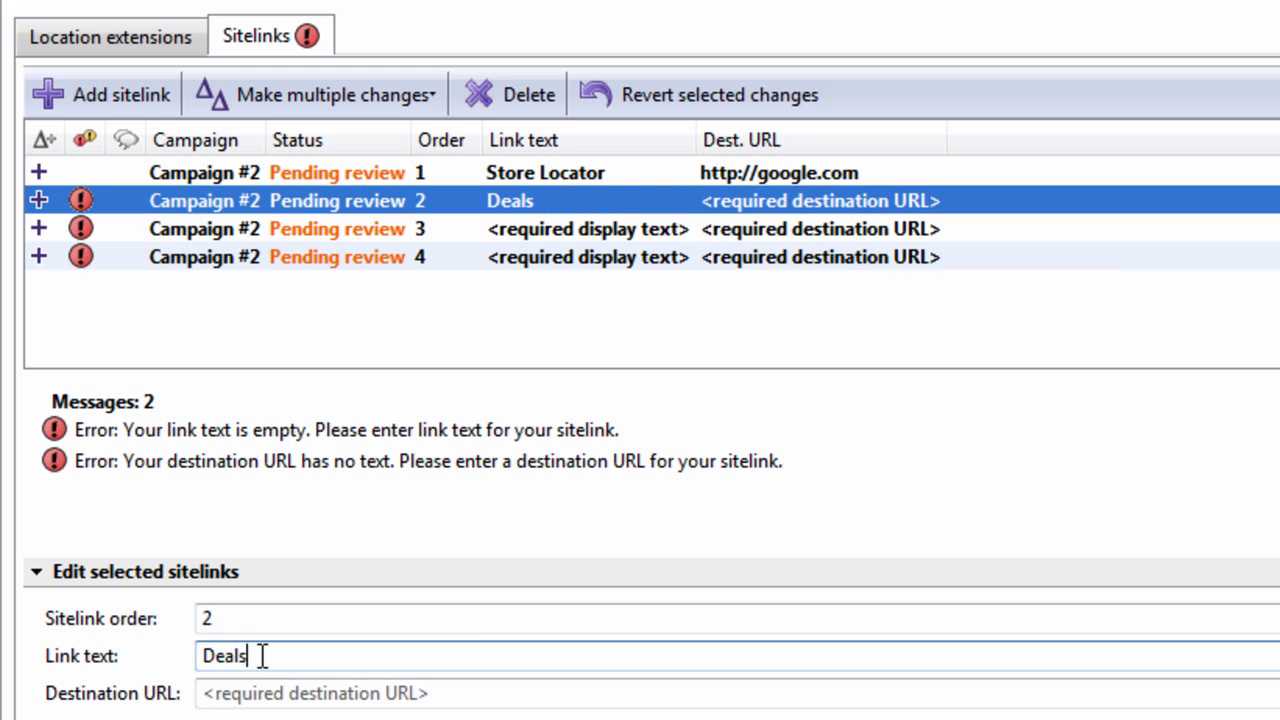
left_click(323, 688)
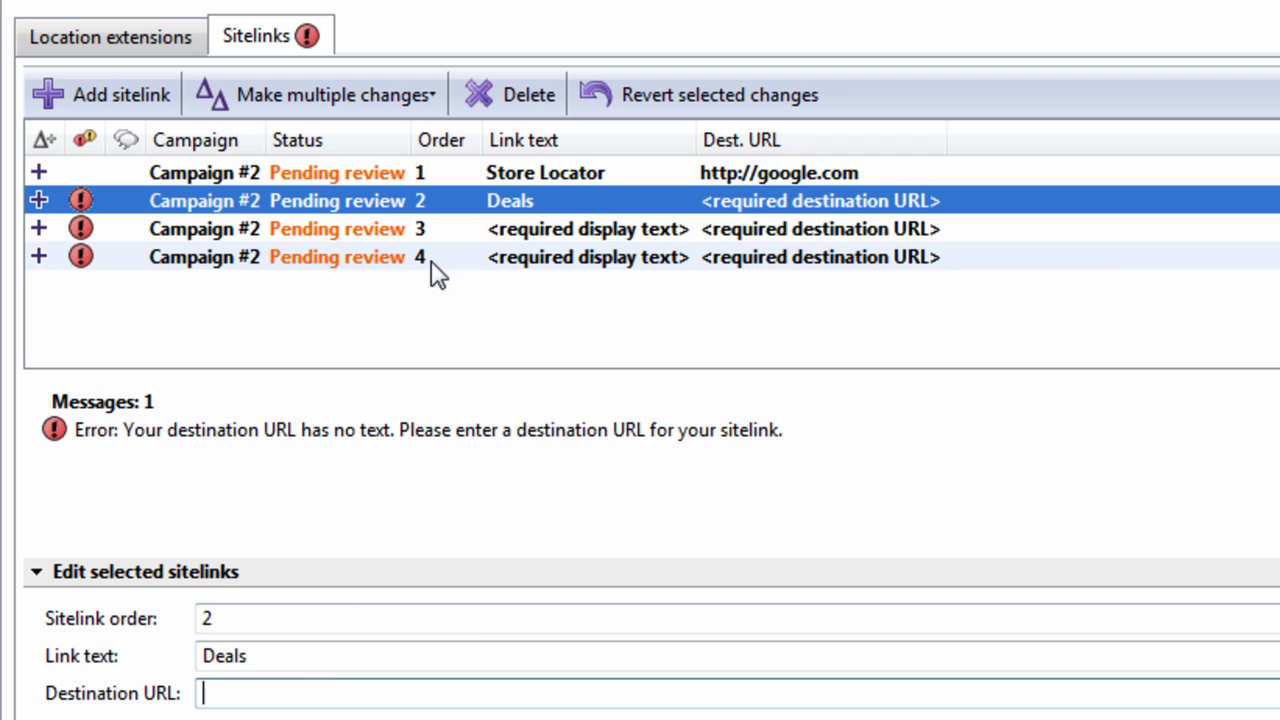
Give the third and fourth sitelinks link text klsdfklfsd and sfsdfdsdsf.
left_click(605, 228)
left_click(280, 660)
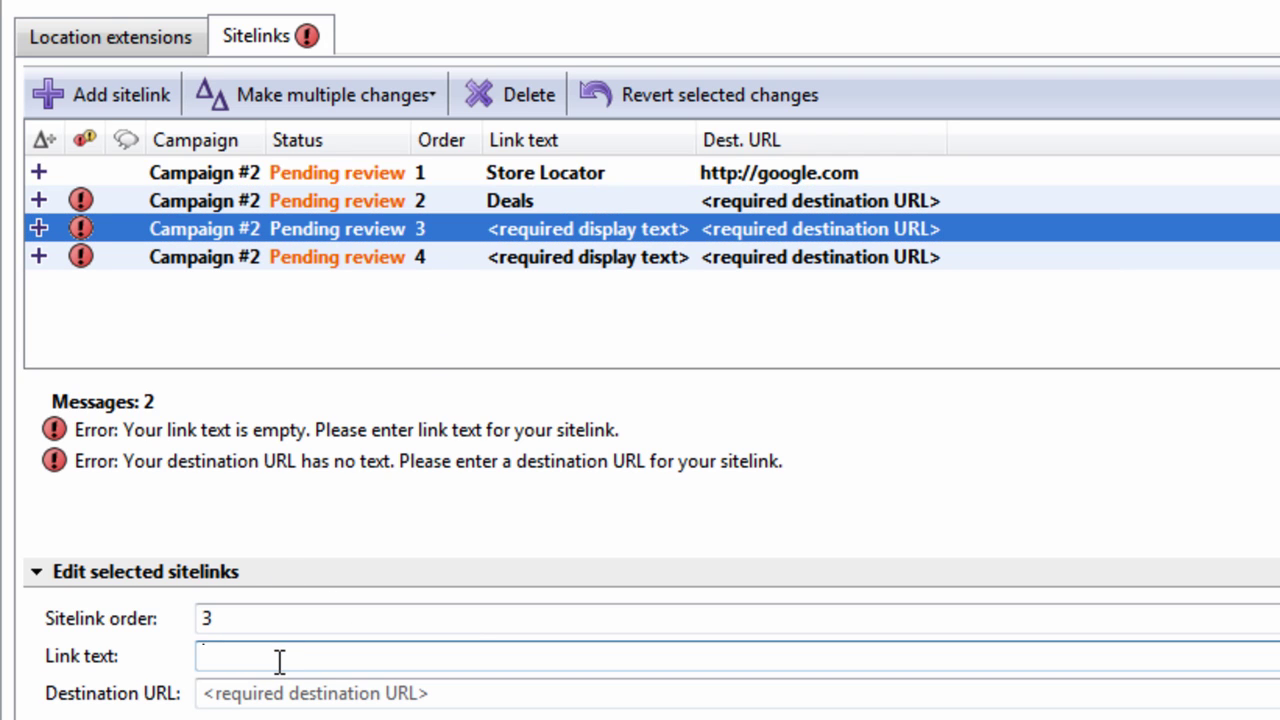
type("Loca")
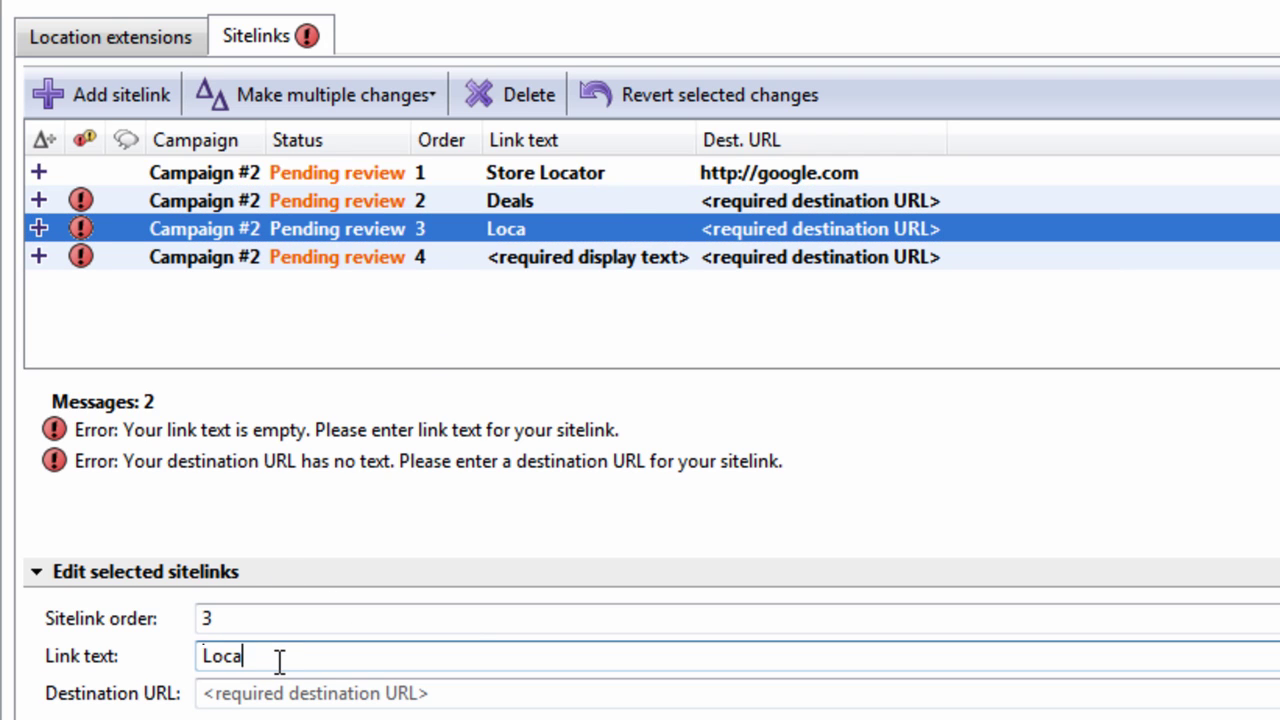
type("tions")
key("BackSpace")
key("BackSpace")
key("BackSpace")
key("BackSpace")
key("BackSpace")
key("BackSpace")
key("BackSpace")
key("BackSpace")
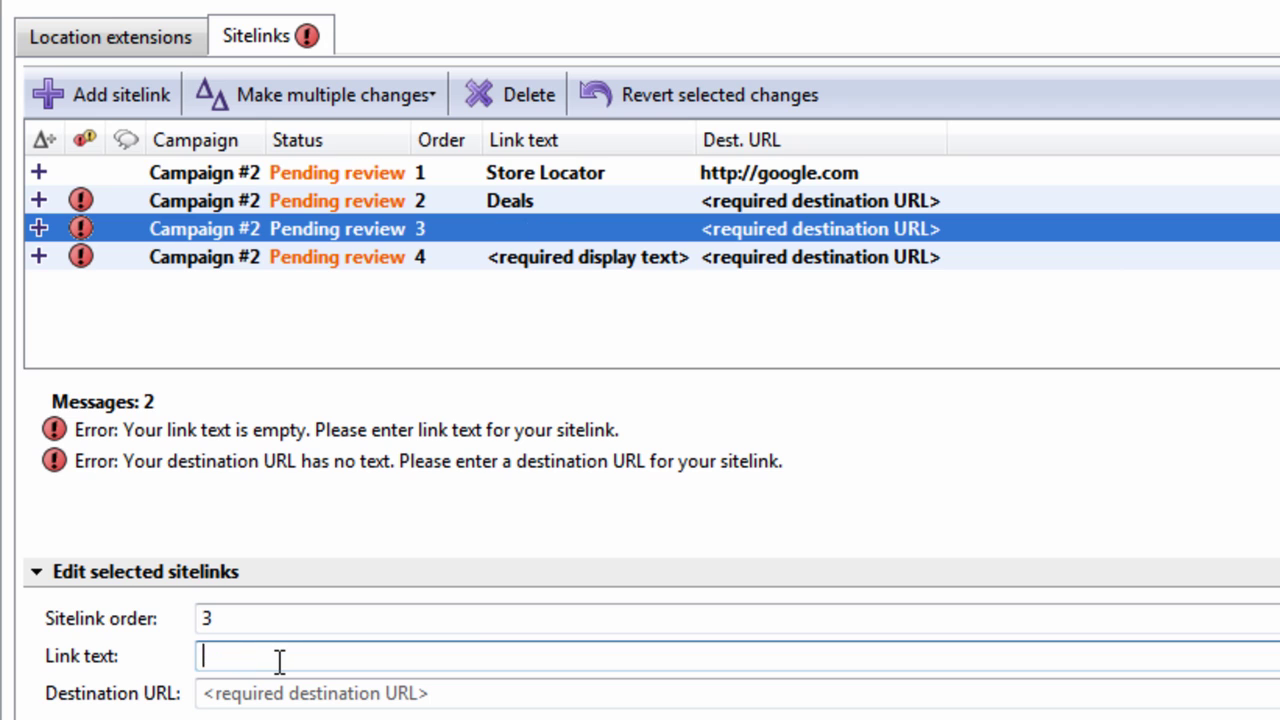
type("klsdfklfsd")
key("Tab")
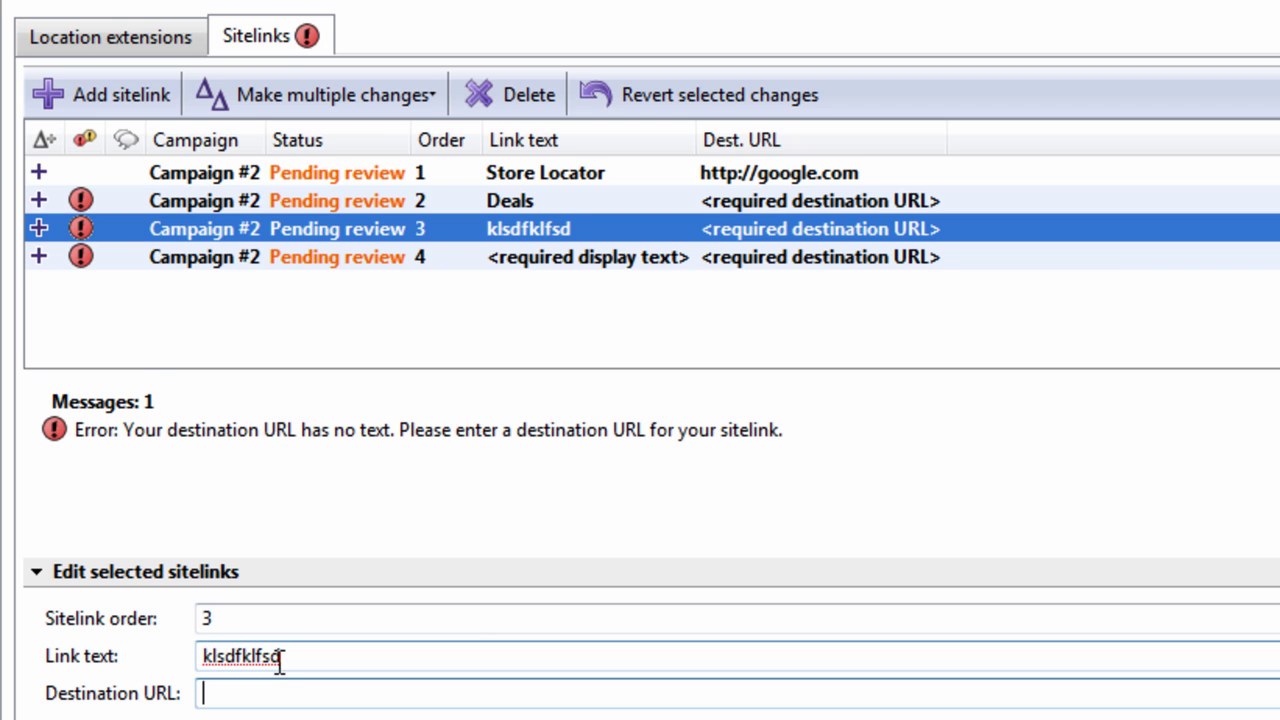
left_click(620, 260)
left_click(406, 660)
type("sfsdfdsdsf")
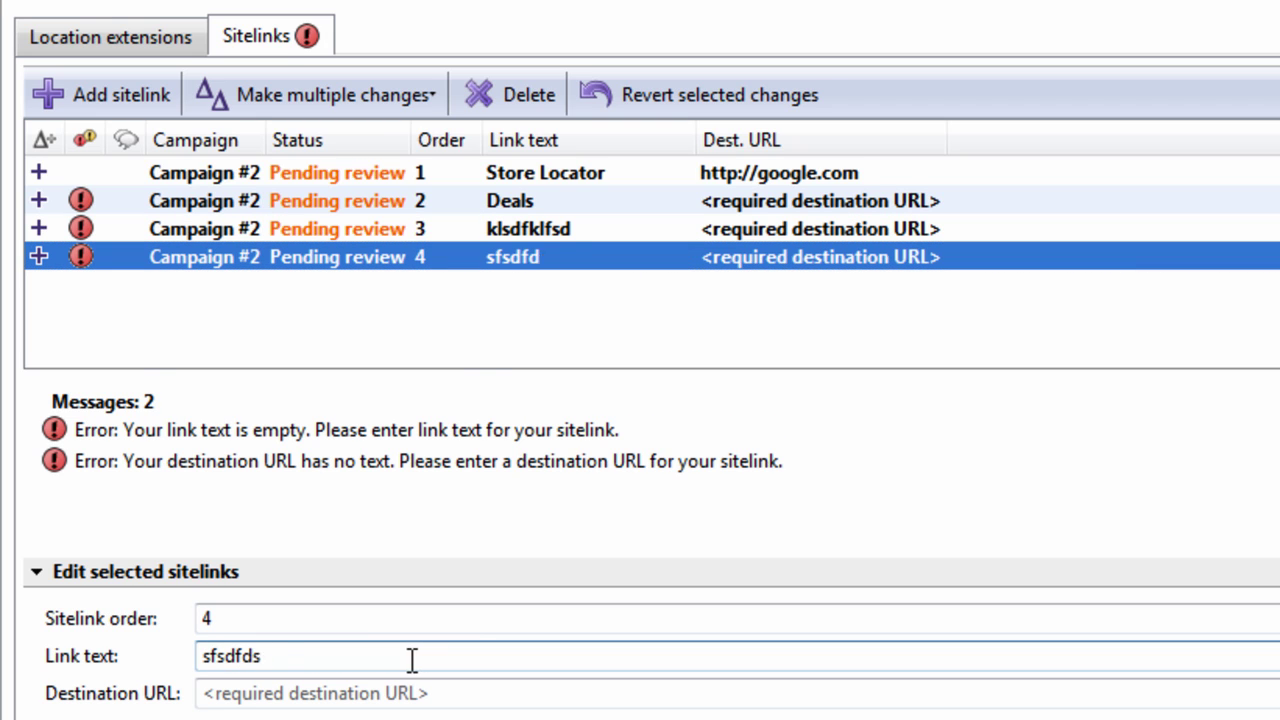
left_click(743, 231)
left_click(705, 202)
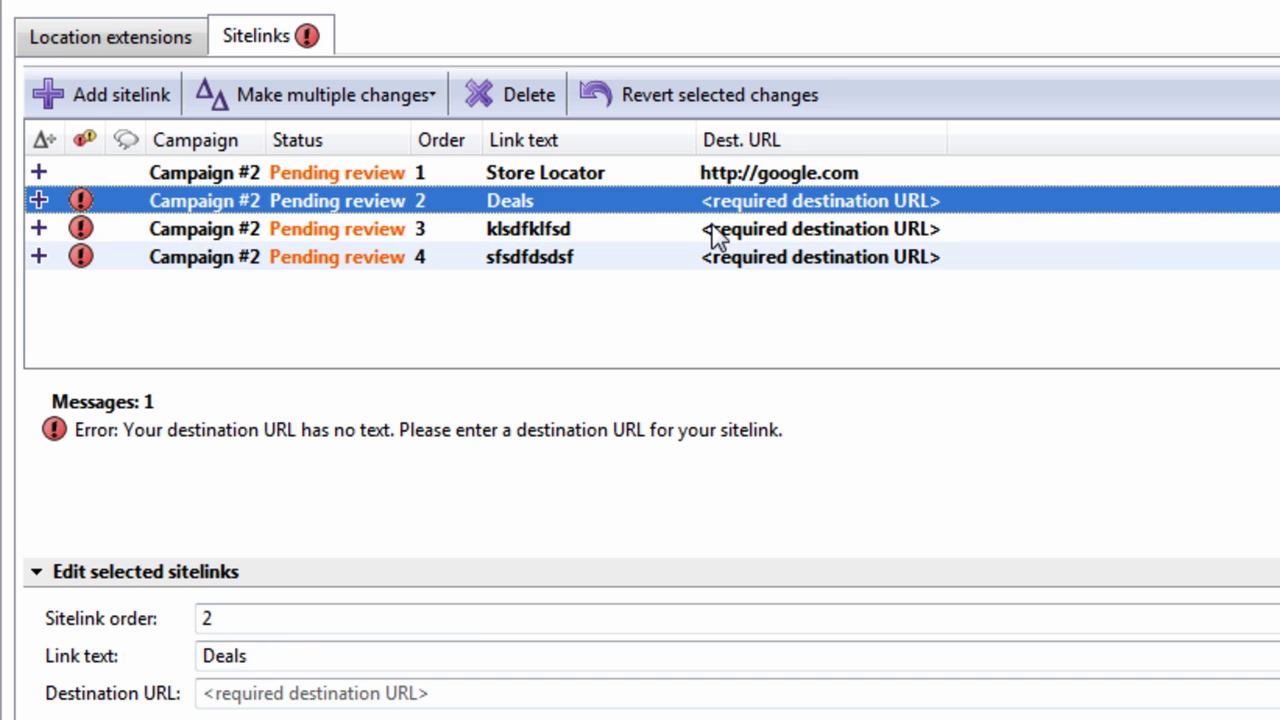
left_click(760, 172)
left_click(360, 693)
key("ctrl+a")
key("ctrl+c")
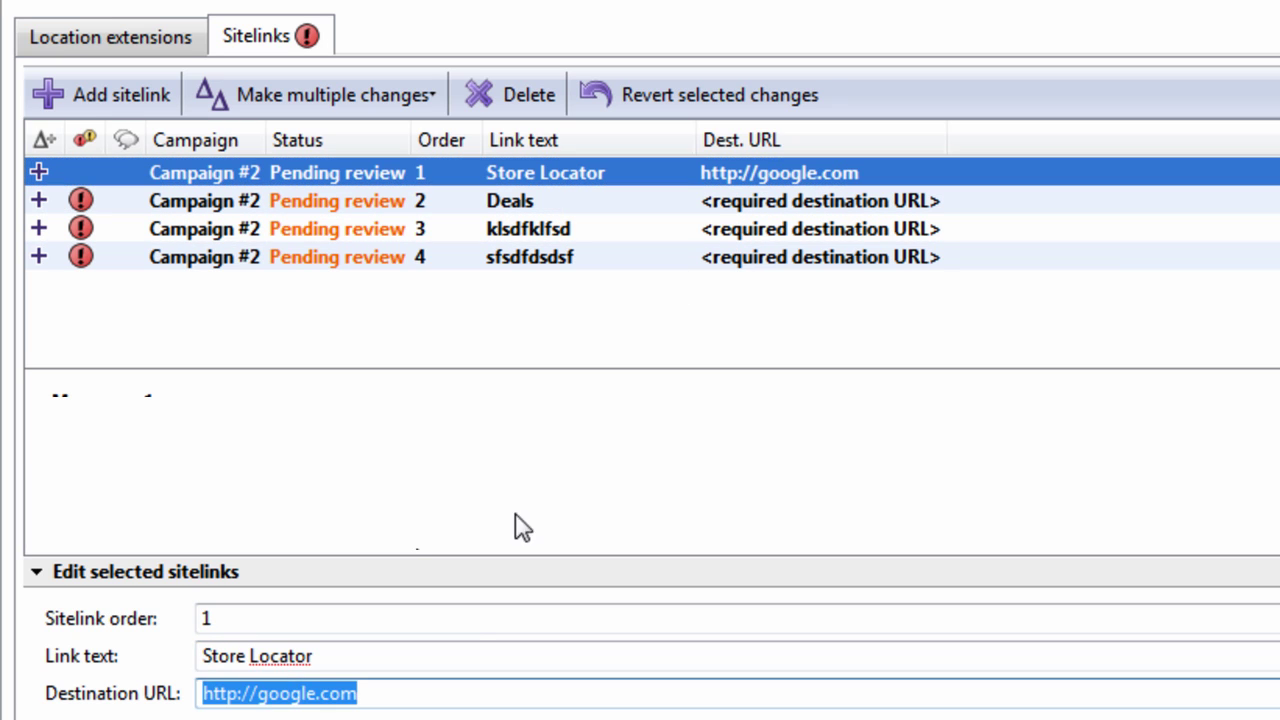
left_click(623, 363)
key("ctrl+a")
key("ctrl+v")
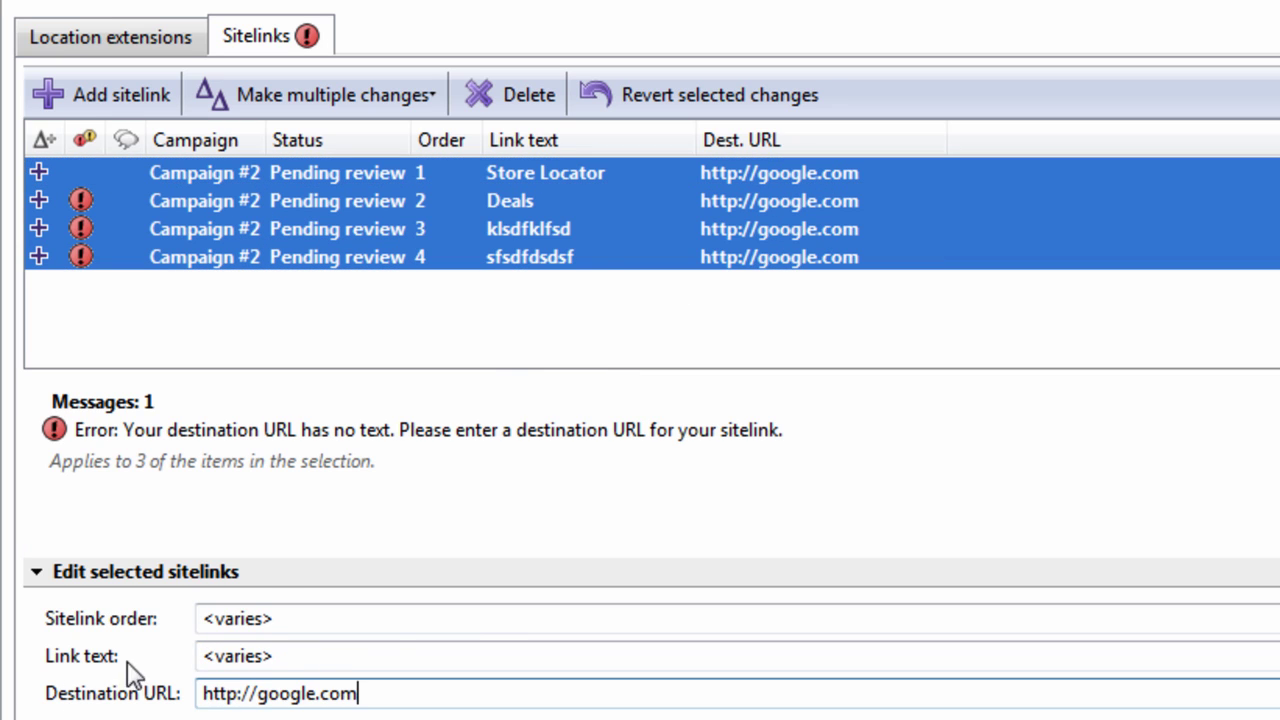
left_click(585, 256)
left_click(458, 181)
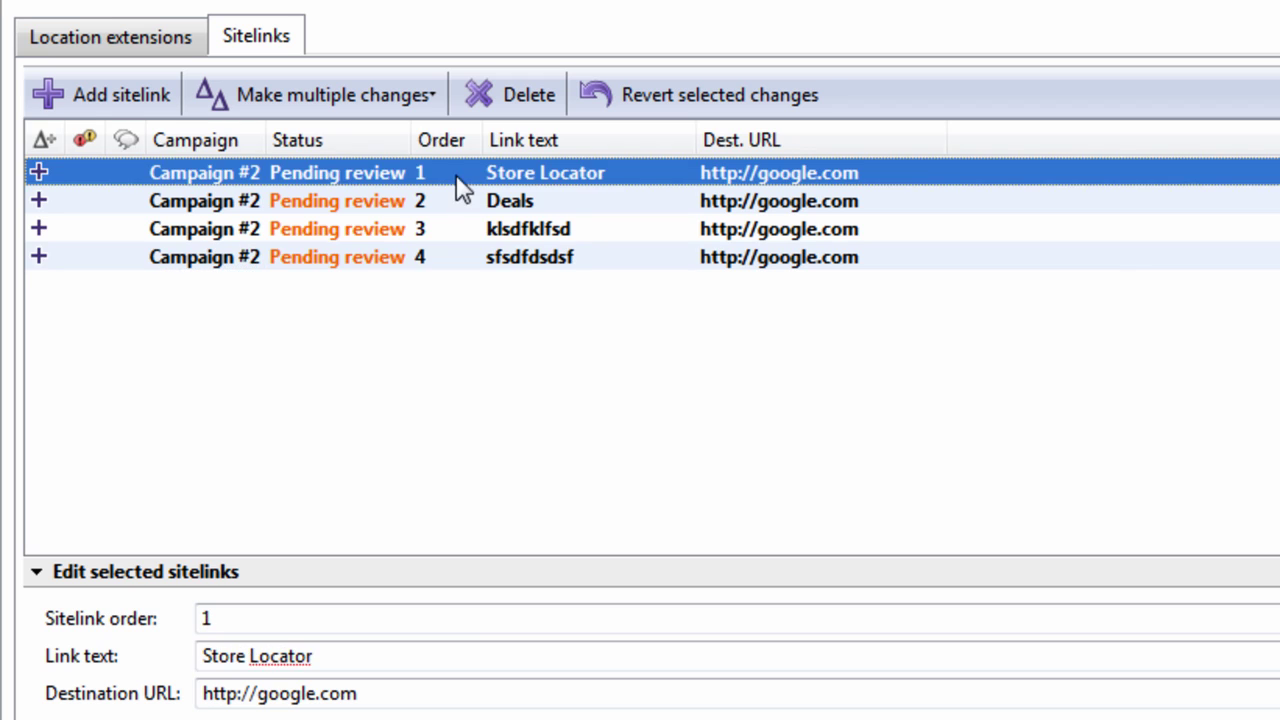
left_click(462, 203)
left_click(513, 180)
left_click(514, 204)
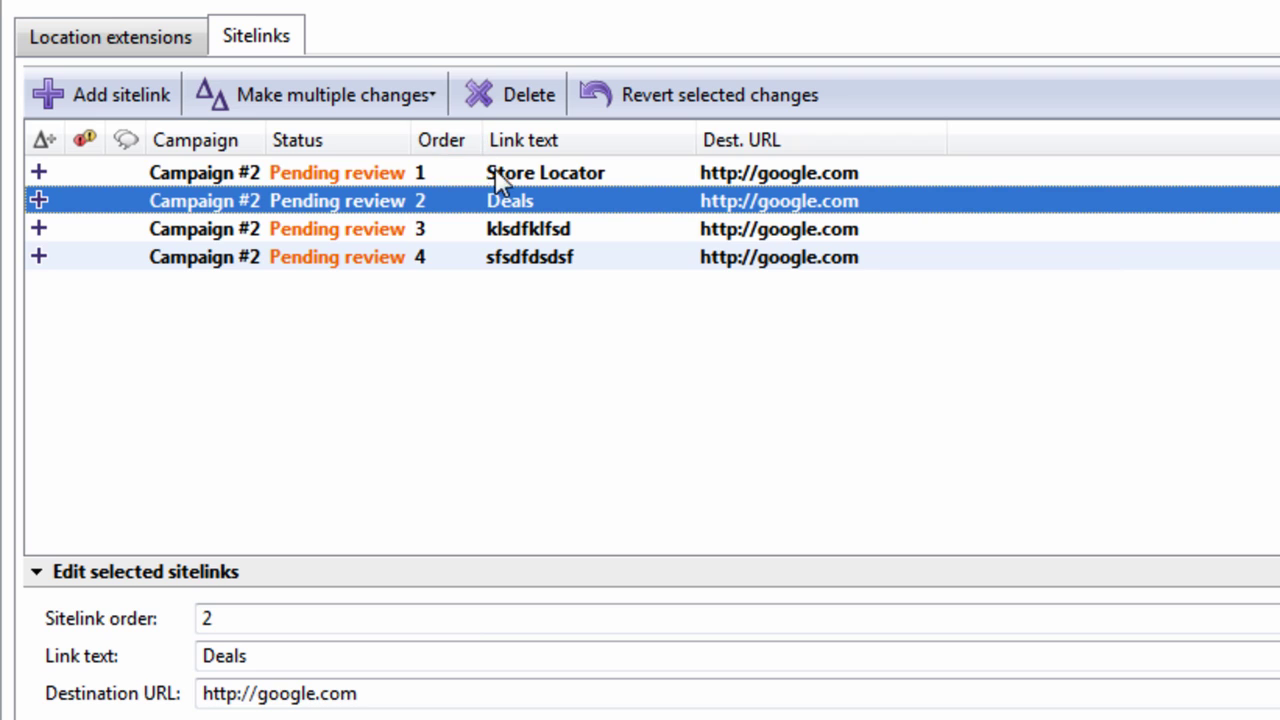
left_click(522, 182)
left_click(472, 207)
left_click(612, 257)
left_click(648, 224)
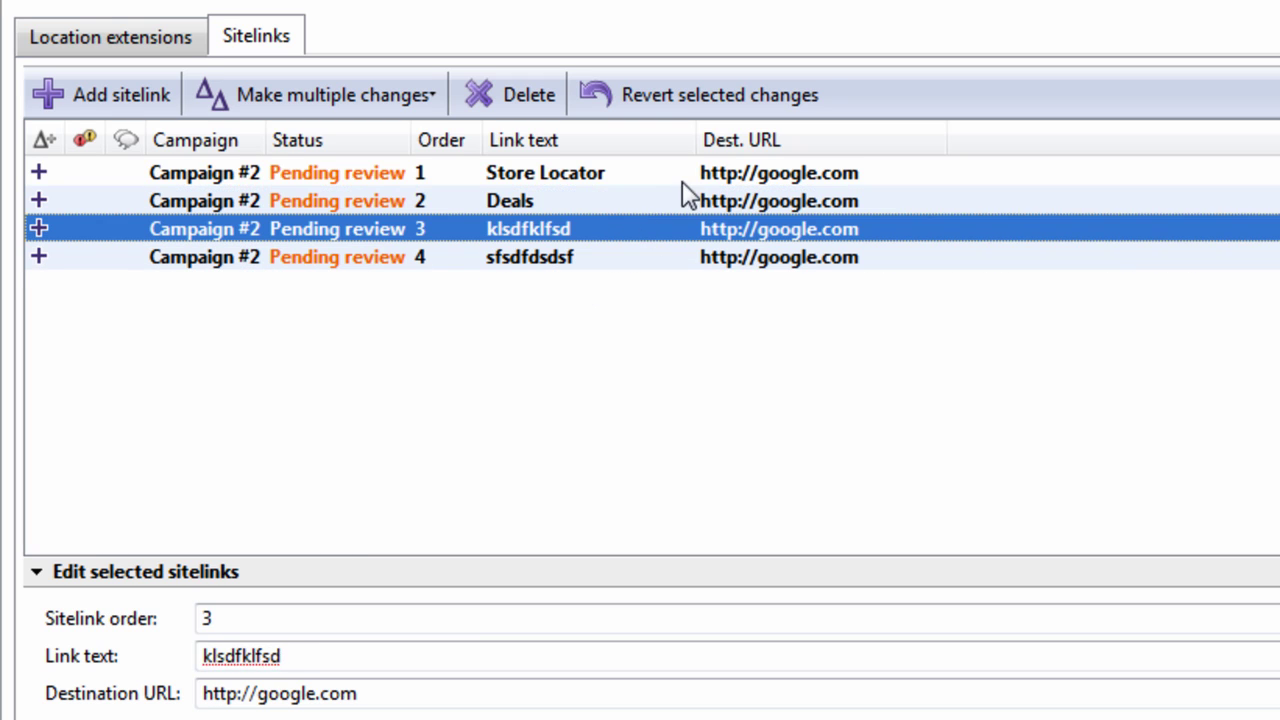
left_click(688, 178)
left_click(780, 203)
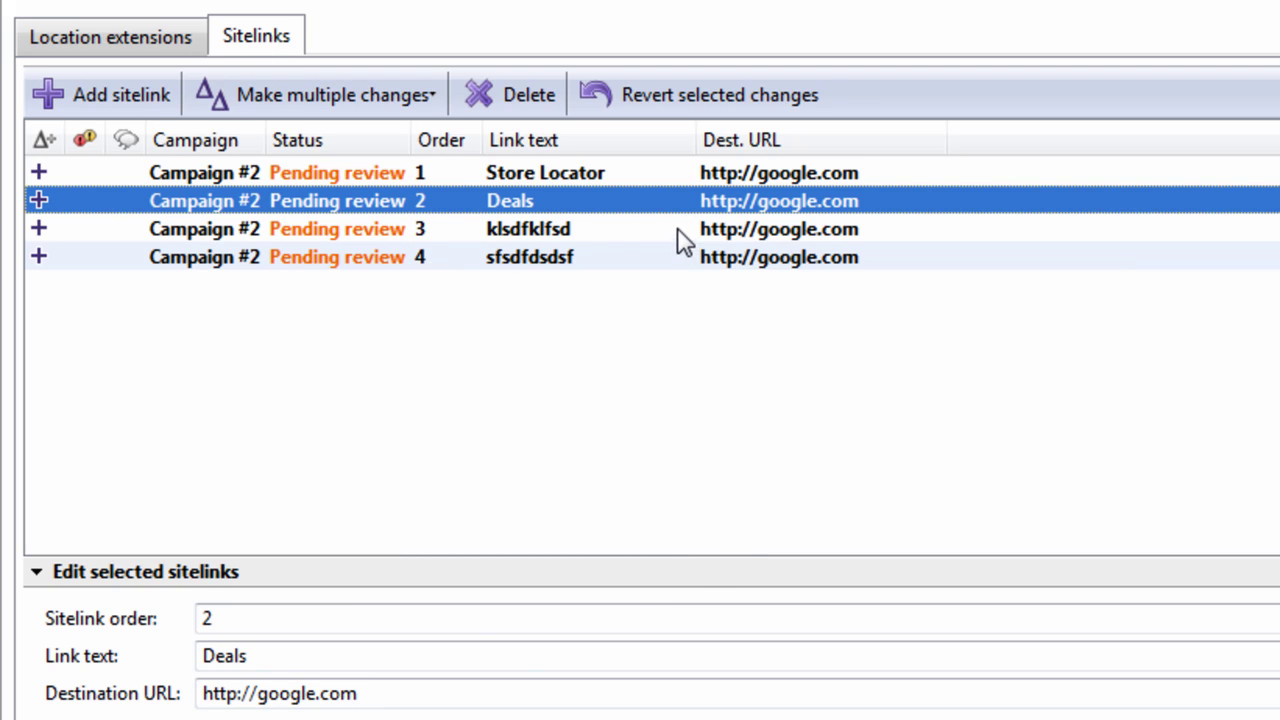
left_click(163, 38)
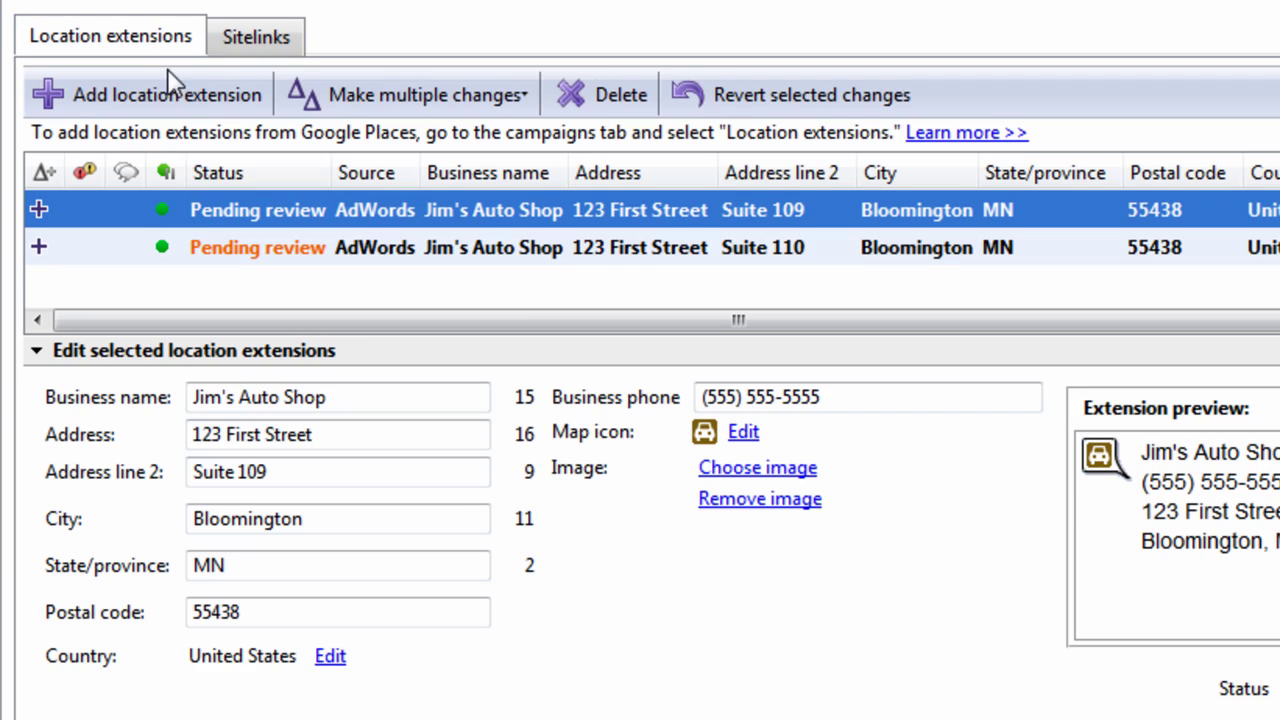
left_click(684, 245)
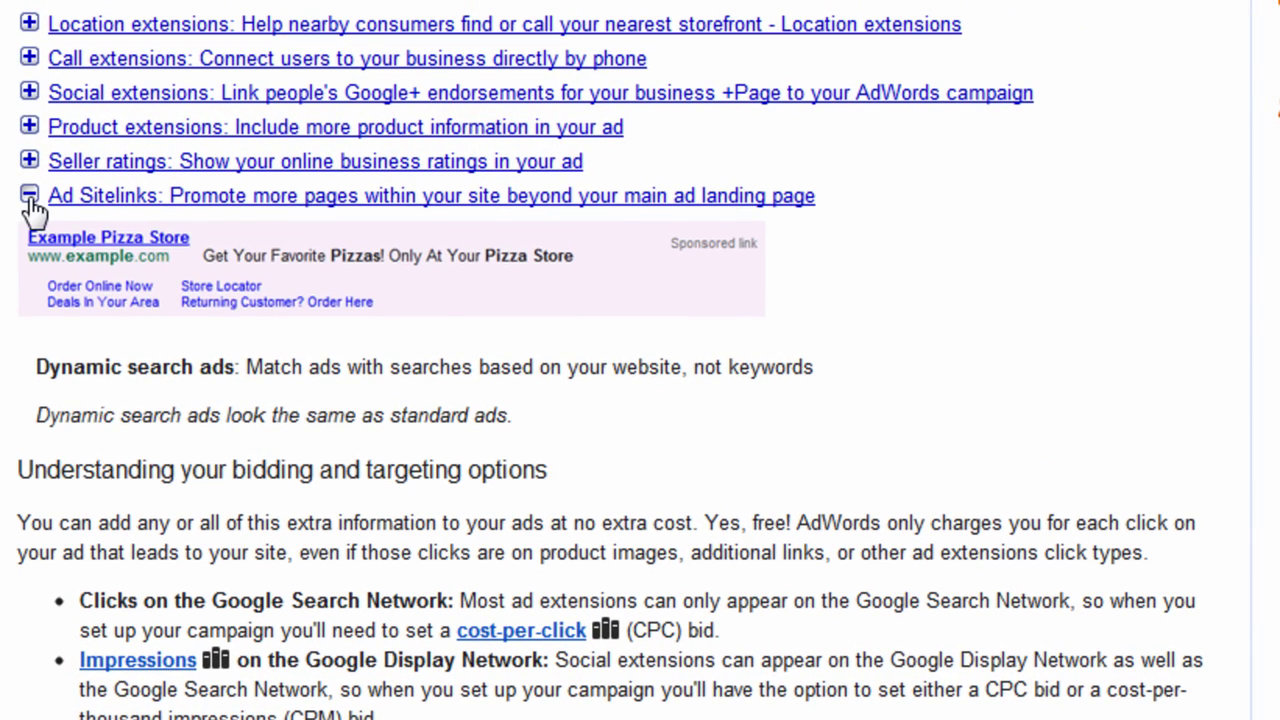
Collapse the Ad Sitelinks help example, hiding the pizza-store ad.
left_click(30, 197)
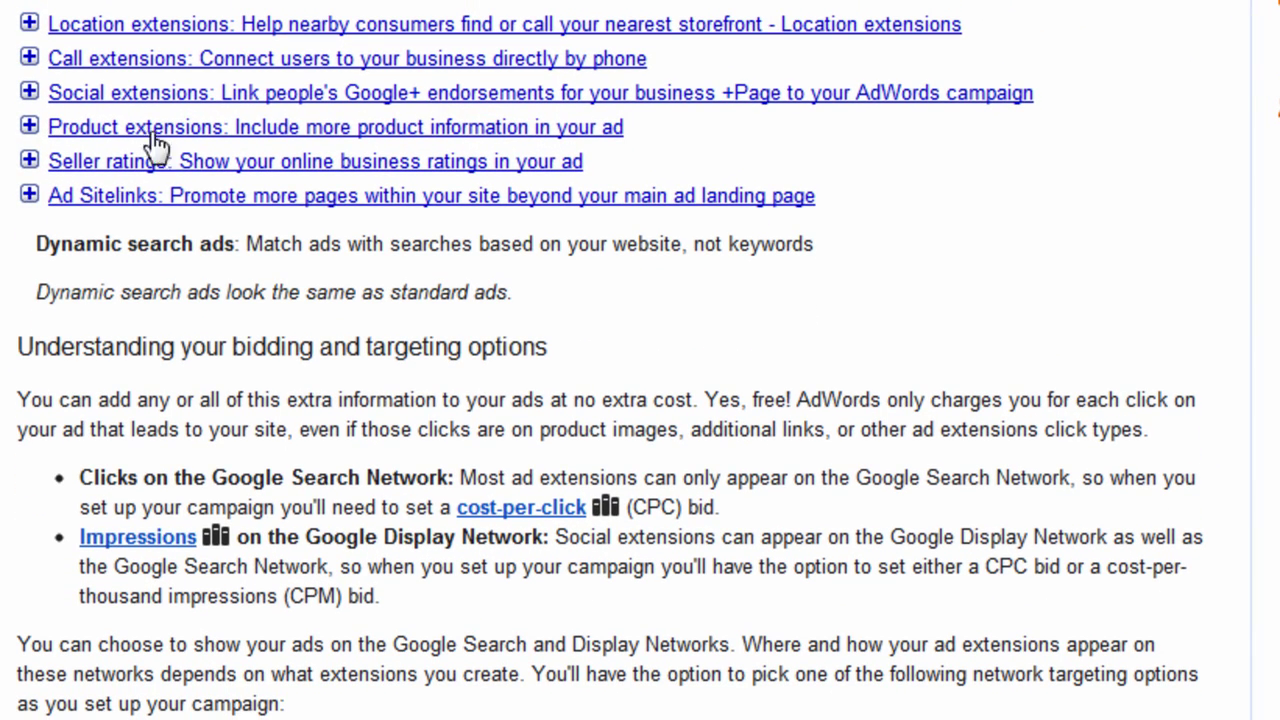